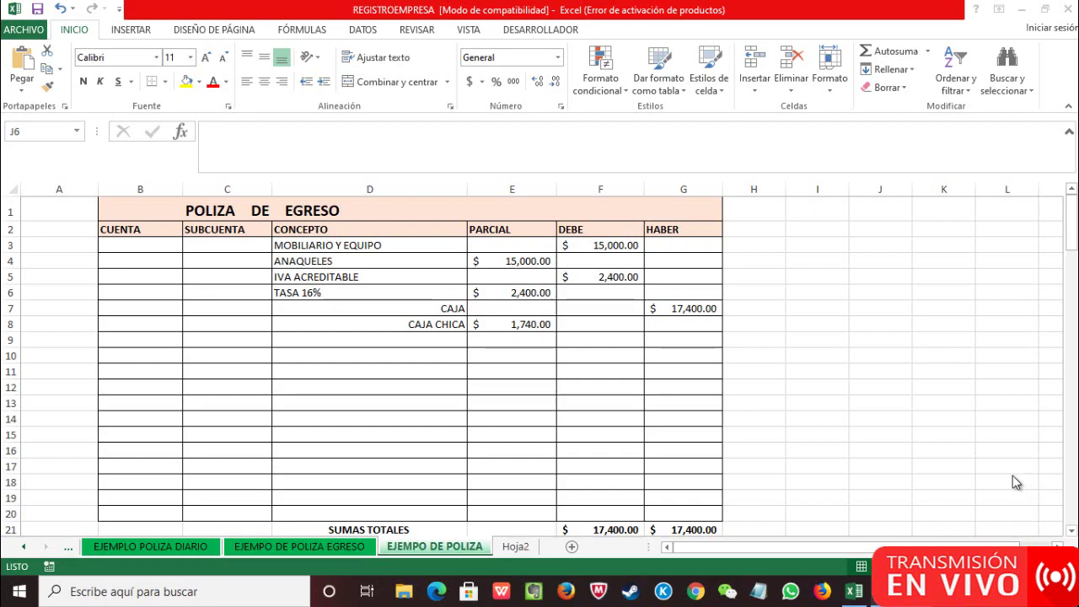
- Switch to the Caso Practico Empresa Ichikawa document in Word and read its transactions from the start through highlighted transaction 10
{"action": "key", "text": "alt+Tab"}
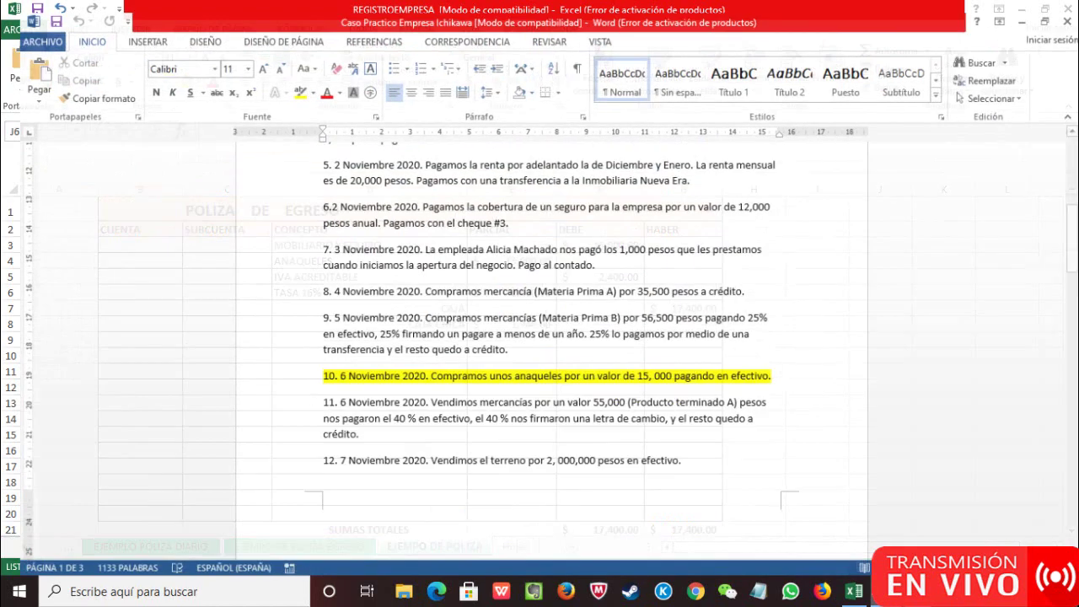
{"action": "scroll", "coordinate": [684, 348], "scroll_direction": "up", "scroll_amount": 10}
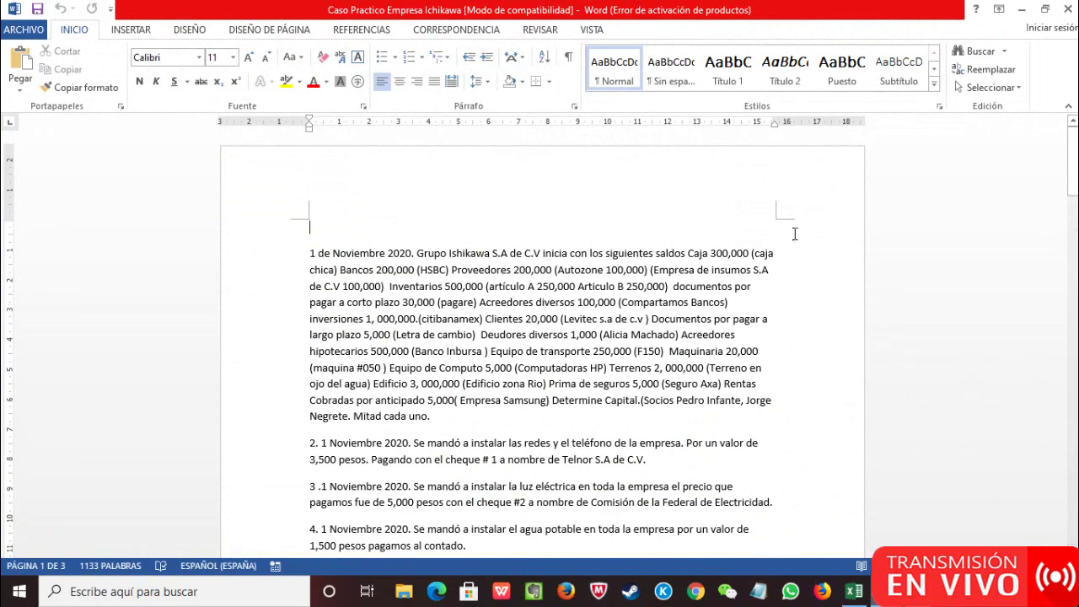
{"action": "scroll", "coordinate": [559, 297], "scroll_direction": "down", "scroll_amount": 4}
{"action": "scroll", "coordinate": [560, 297], "scroll_direction": "up", "scroll_amount": 3}
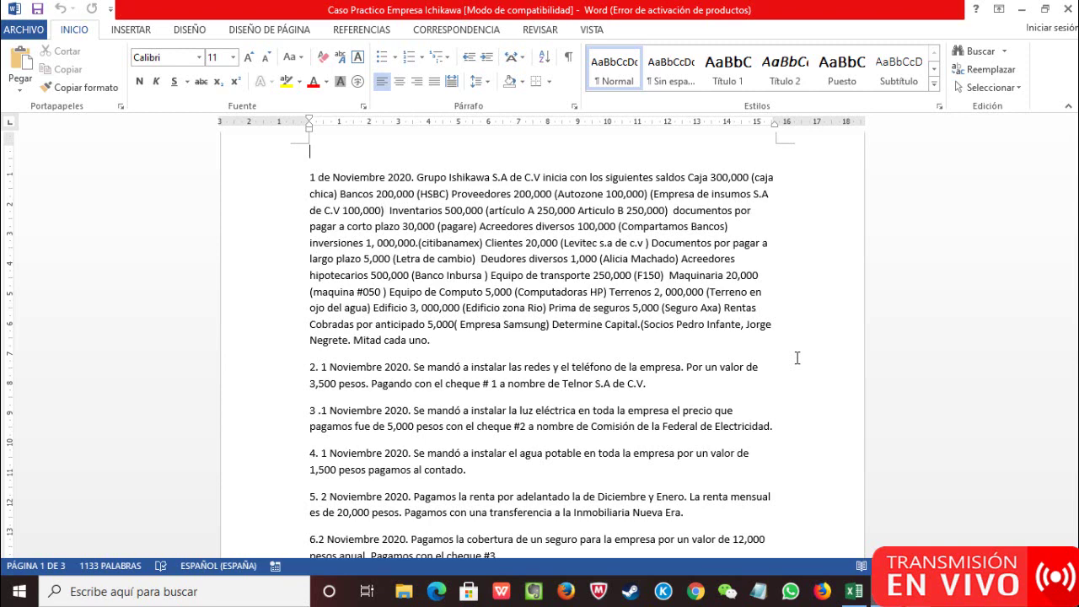
{"action": "scroll", "coordinate": [797, 357], "scroll_direction": "down", "scroll_amount": 6}
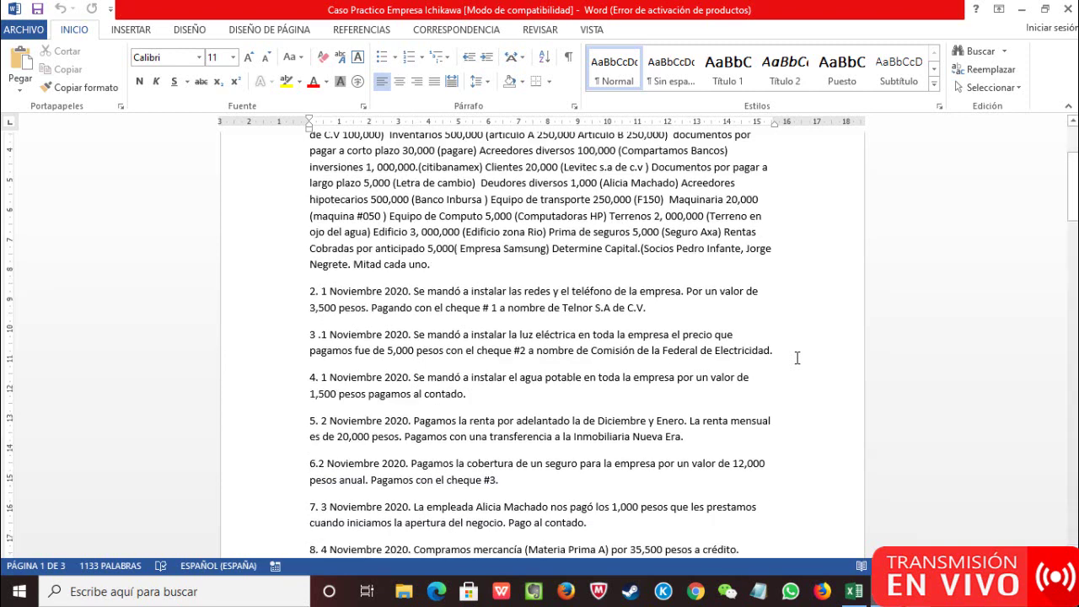
{"action": "scroll", "coordinate": [472, 253], "scroll_direction": "down", "scroll_amount": 3}
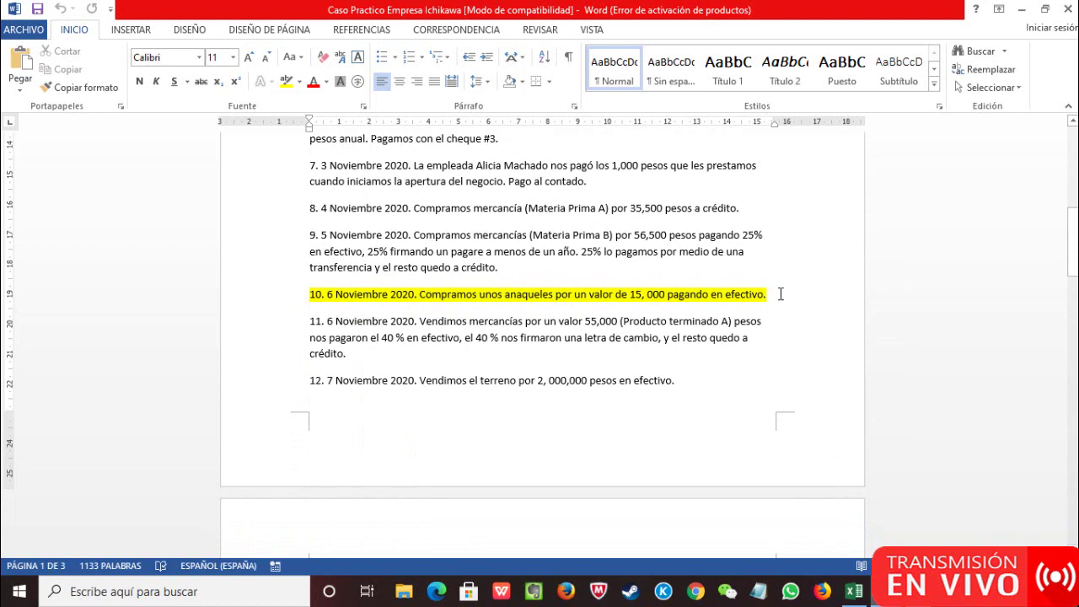
{"action": "scroll", "coordinate": [781, 293], "scroll_direction": "down", "scroll_amount": 1}
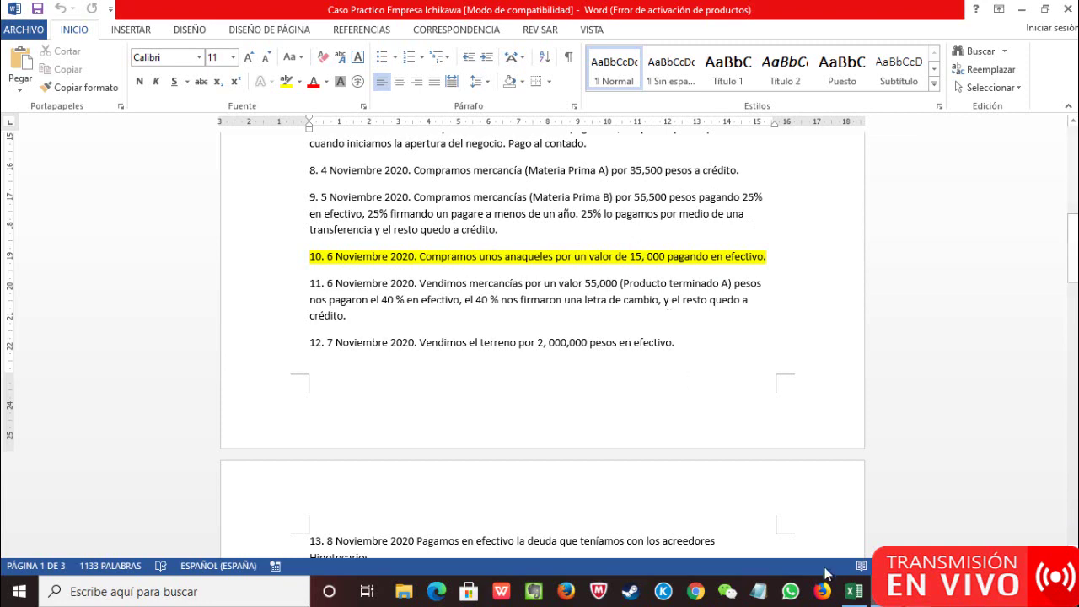
- Compare the first Poliza de Egreso in the REGISTROEMPRESA workbook in Excel, including its concept and policy number, with transaction 10 in Word
{"action": "left_click", "coordinate": [853, 592]}
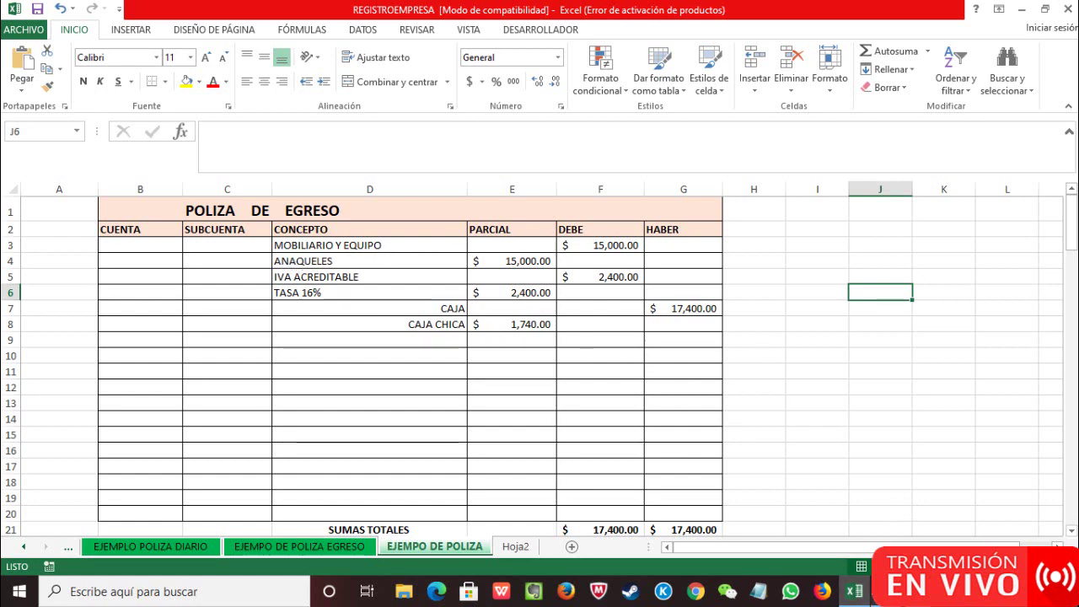
{"action": "left_click", "coordinate": [886, 591]}
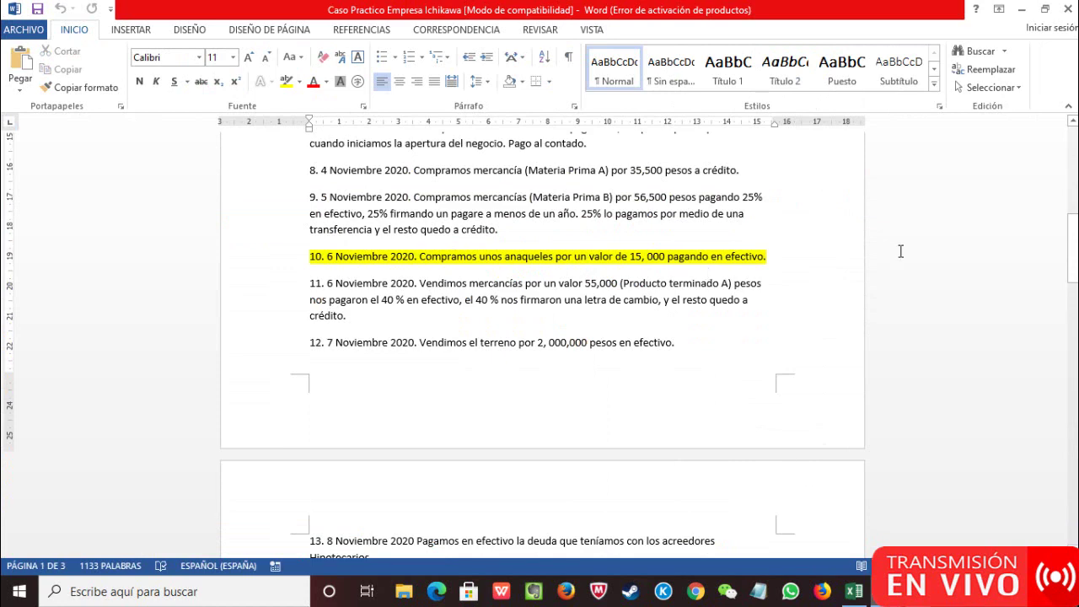
{"action": "left_click", "coordinate": [854, 591]}
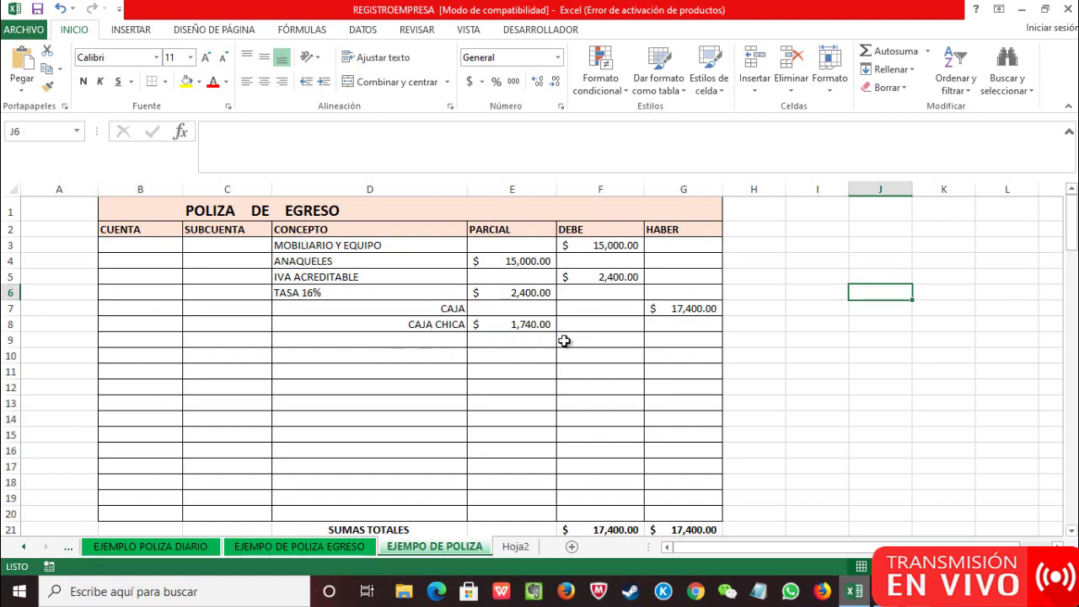
{"action": "scroll", "coordinate": [666, 364], "scroll_direction": "down", "scroll_amount": 2}
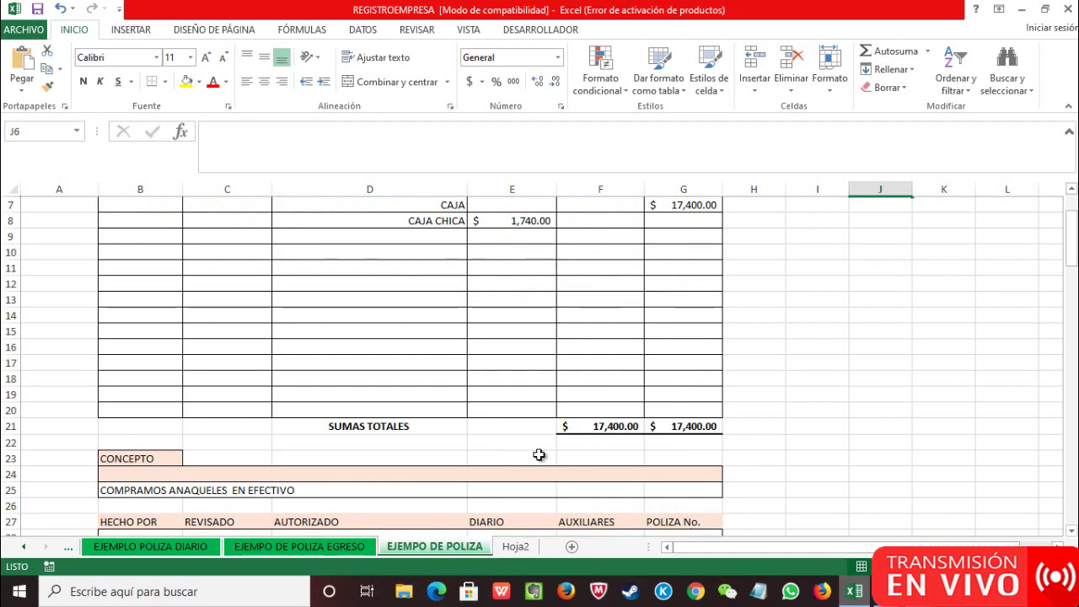
{"action": "scroll", "coordinate": [358, 378], "scroll_direction": "down", "scroll_amount": 1}
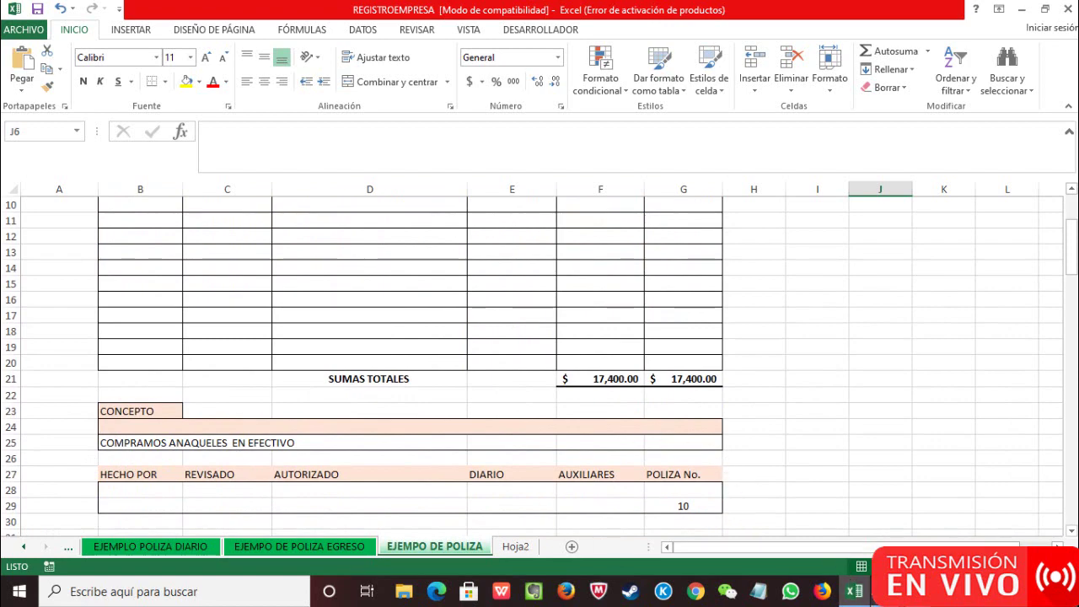
{"action": "key", "text": "alt+Tab"}
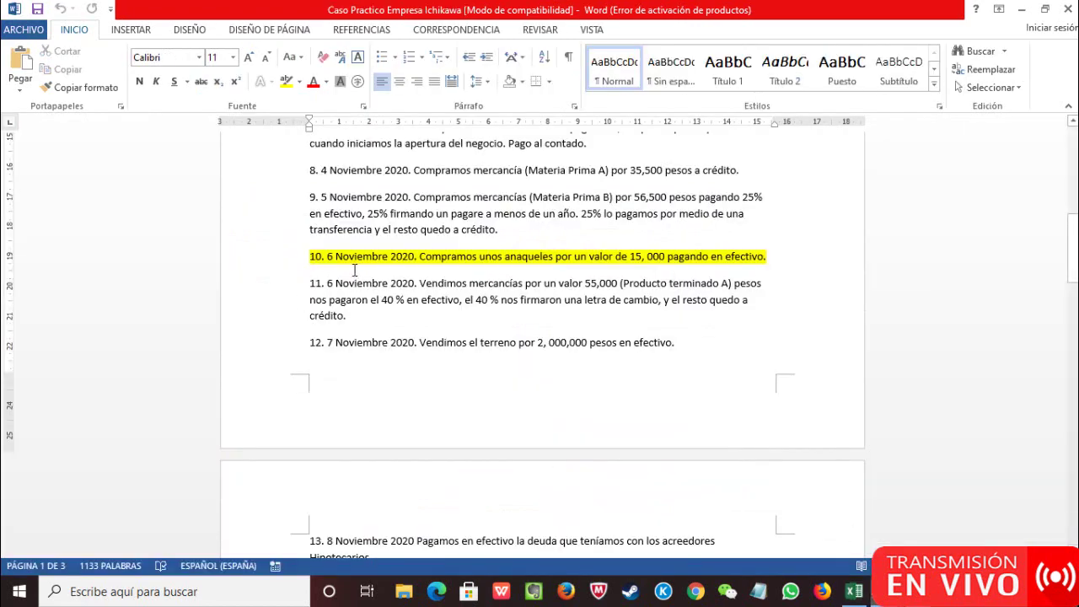
{"action": "left_click", "coordinate": [845, 597]}
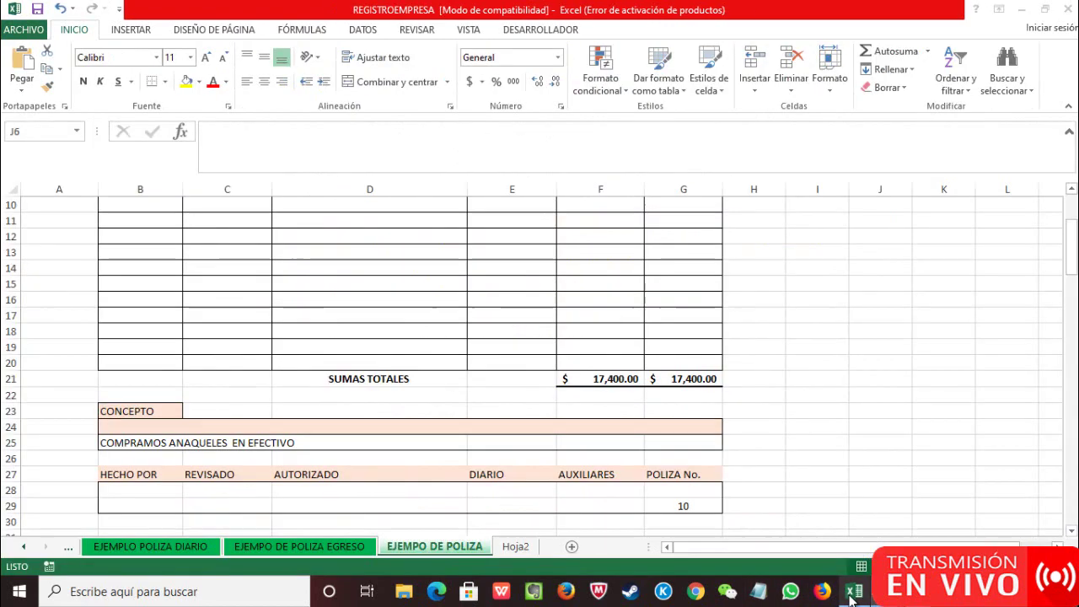
- Review the first Poliza de Egreso from its account entries down to the totals, concept and signature block
{"action": "scroll", "coordinate": [759, 386], "scroll_direction": "up", "scroll_amount": 3}
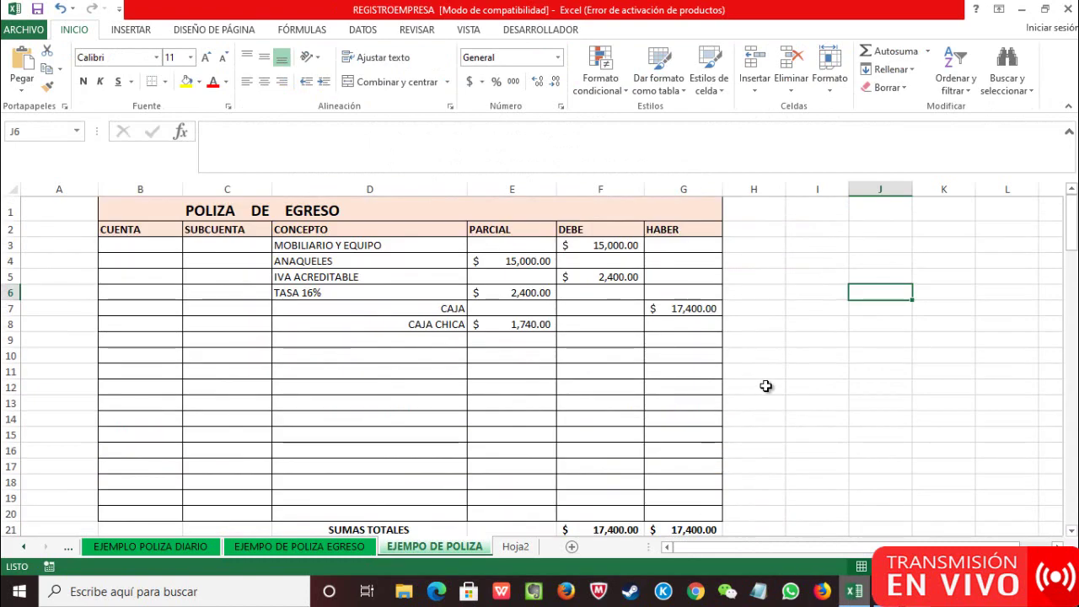
{"action": "scroll", "coordinate": [766, 386], "scroll_direction": "down", "scroll_amount": 1}
{"action": "scroll", "coordinate": [368, 361], "scroll_direction": "up", "scroll_amount": 1}
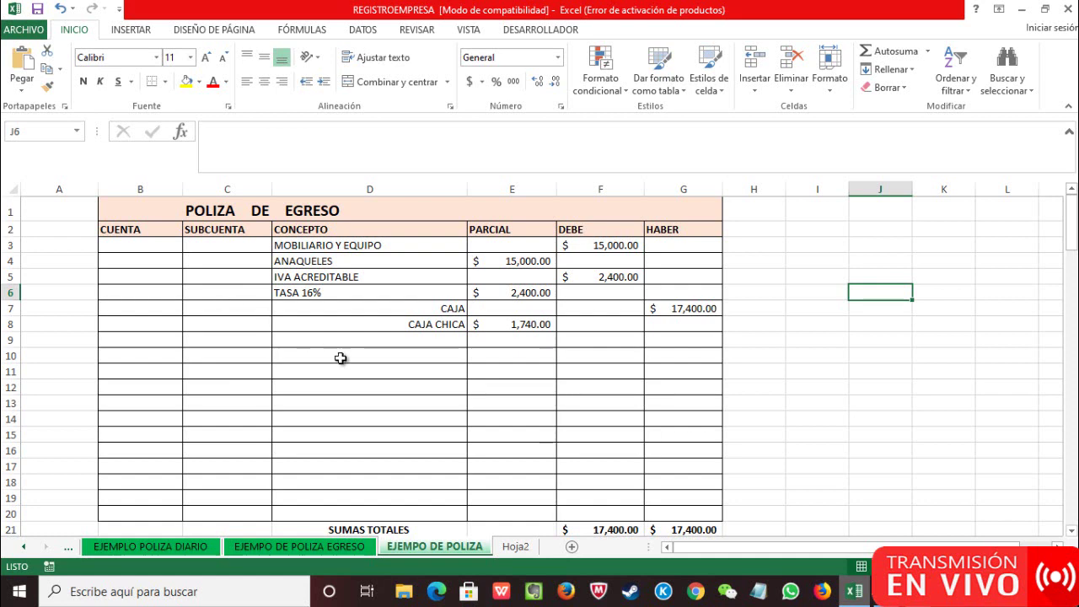
{"action": "scroll", "coordinate": [388, 369], "scroll_direction": "down", "scroll_amount": 1}
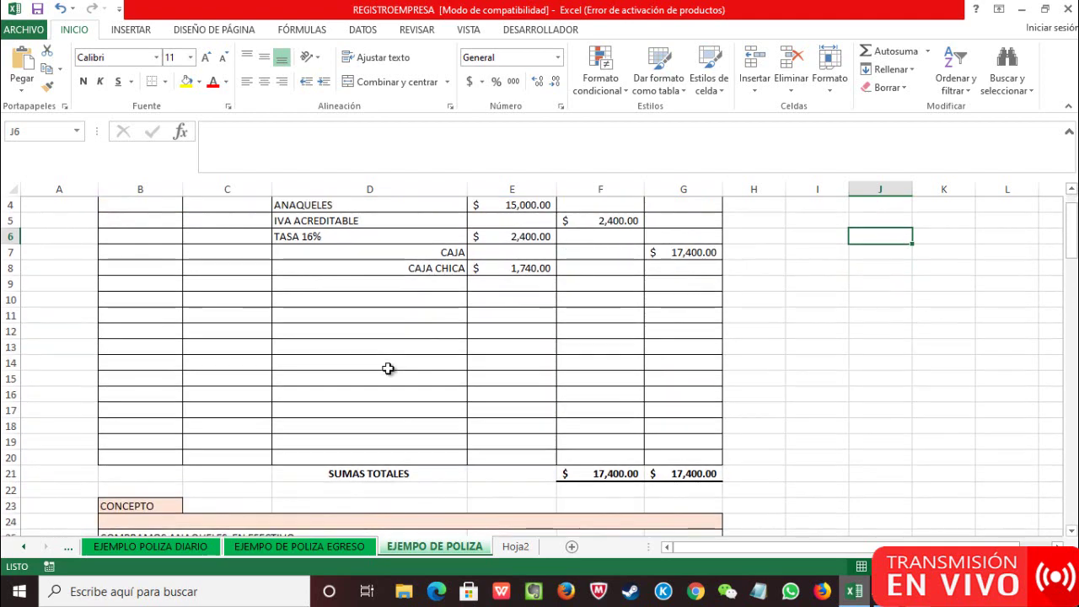
{"action": "scroll", "coordinate": [388, 369], "scroll_direction": "down", "scroll_amount": 3}
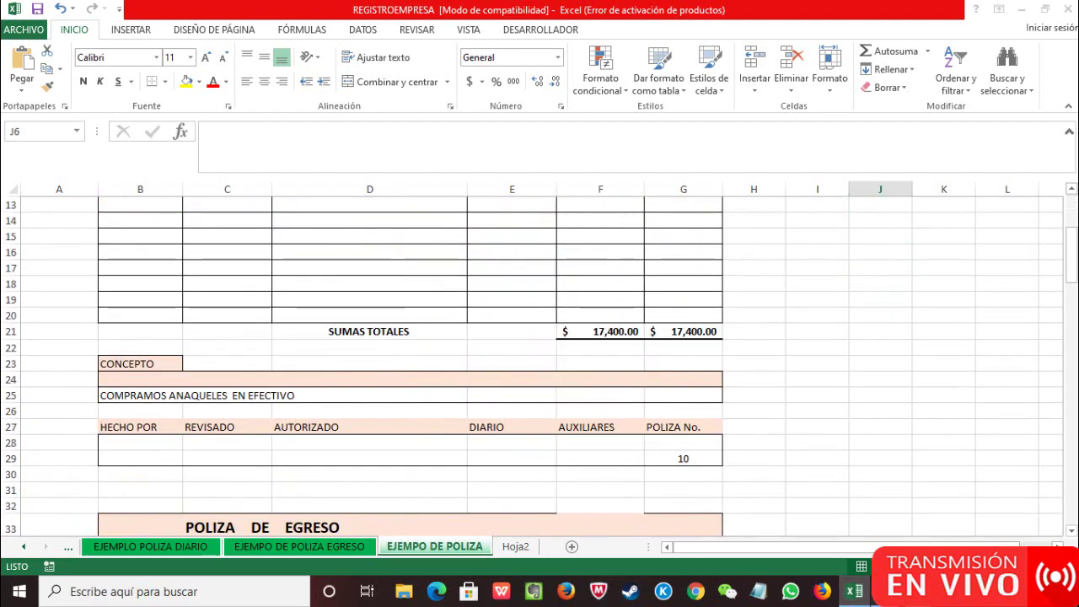
- Switch to the case document in Word and read highlighted transaction 21 about the keyboard and mouse purchase
{"action": "left_click", "coordinate": [886, 590]}
{"action": "scroll", "coordinate": [584, 359], "scroll_direction": "down", "scroll_amount": 4}
{"action": "scroll", "coordinate": [584, 360], "scroll_direction": "down", "scroll_amount": 10}
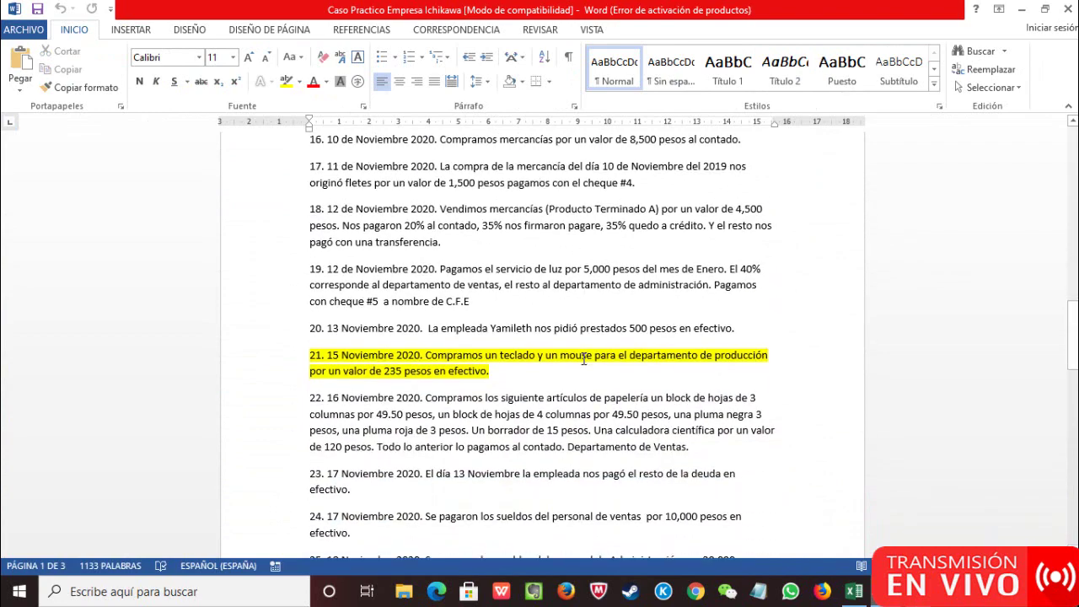
{"action": "scroll", "coordinate": [480, 329], "scroll_direction": "down", "scroll_amount": 1}
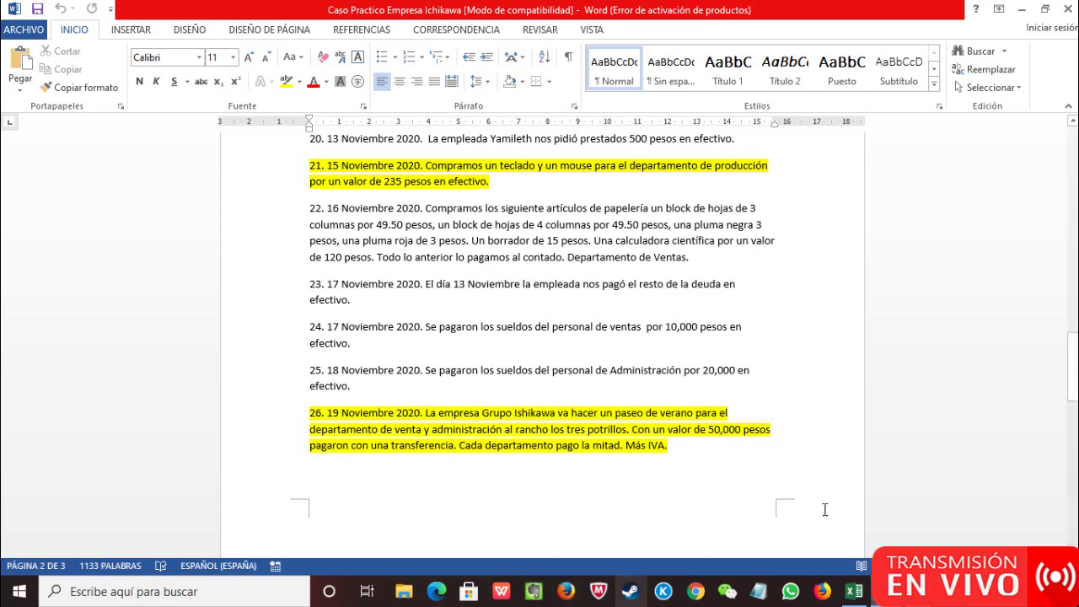
- Switch to Excel and examine the second Poliza de Egreso, covering its computer equipment entries, totals, concept and policy number
{"action": "left_click", "coordinate": [861, 599]}
{"action": "scroll", "coordinate": [580, 384], "scroll_direction": "down", "scroll_amount": 5}
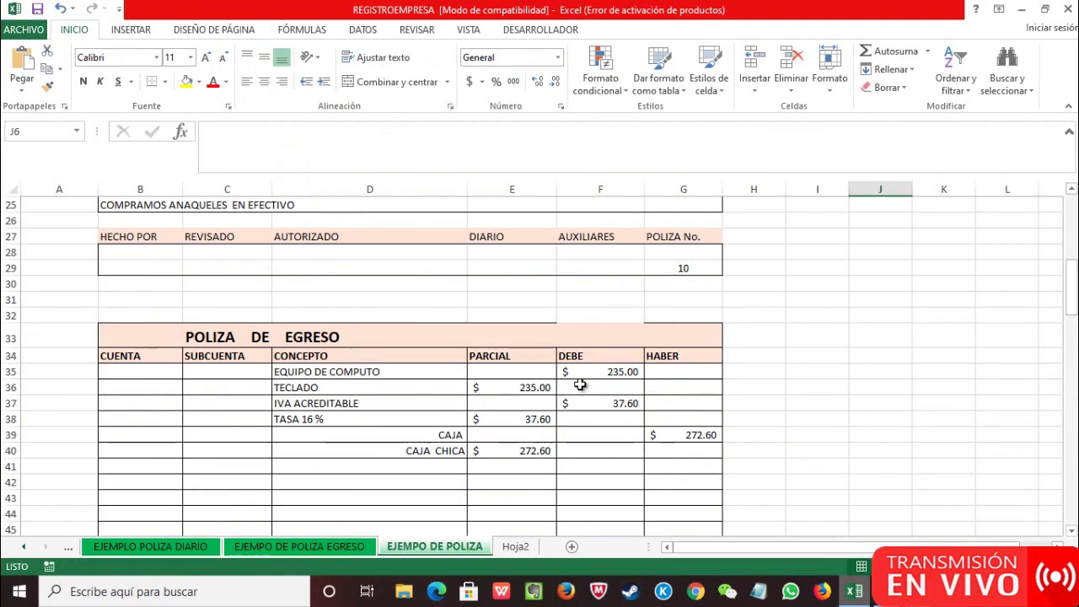
{"action": "scroll", "coordinate": [580, 385], "scroll_direction": "down", "scroll_amount": 2}
{"action": "scroll", "coordinate": [580, 384], "scroll_direction": "up", "scroll_amount": 1}
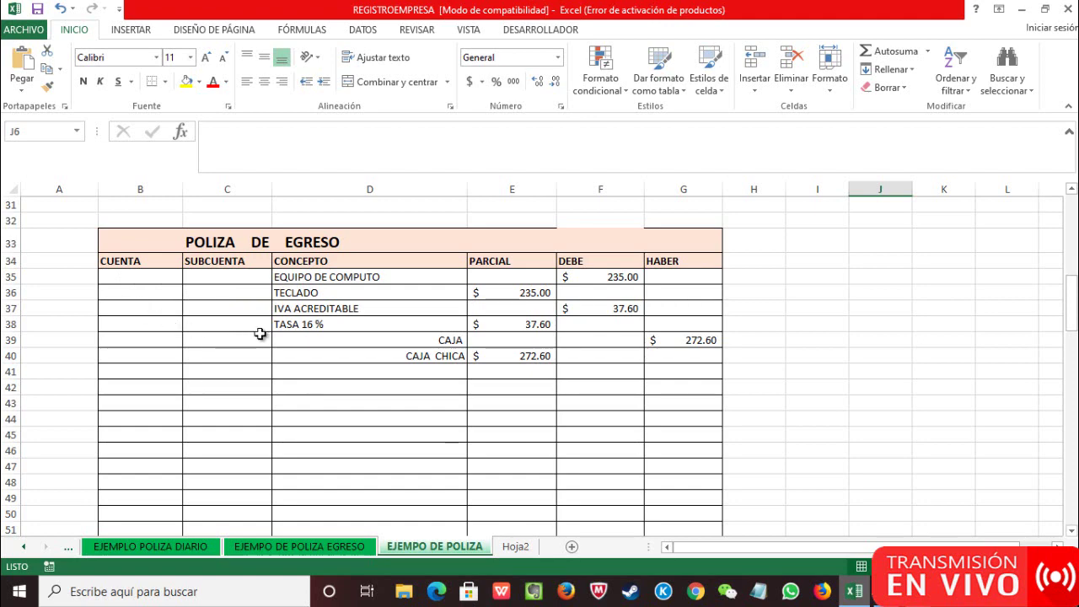
{"action": "scroll", "coordinate": [334, 348], "scroll_direction": "down", "scroll_amount": 3}
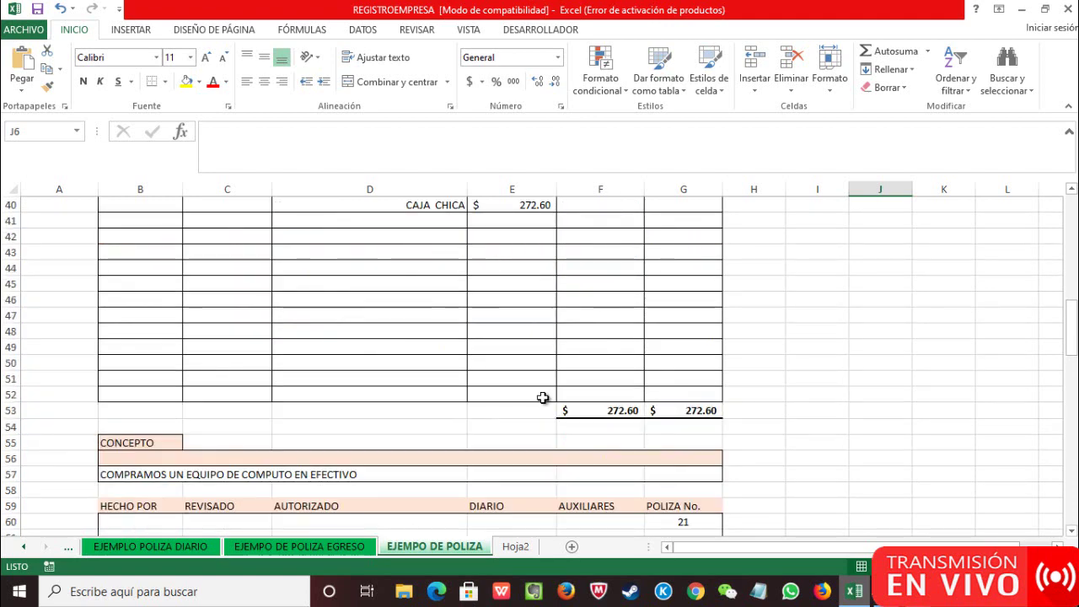
{"action": "scroll", "coordinate": [653, 354], "scroll_direction": "up", "scroll_amount": 6}
{"action": "scroll", "coordinate": [636, 378], "scroll_direction": "down", "scroll_amount": 4}
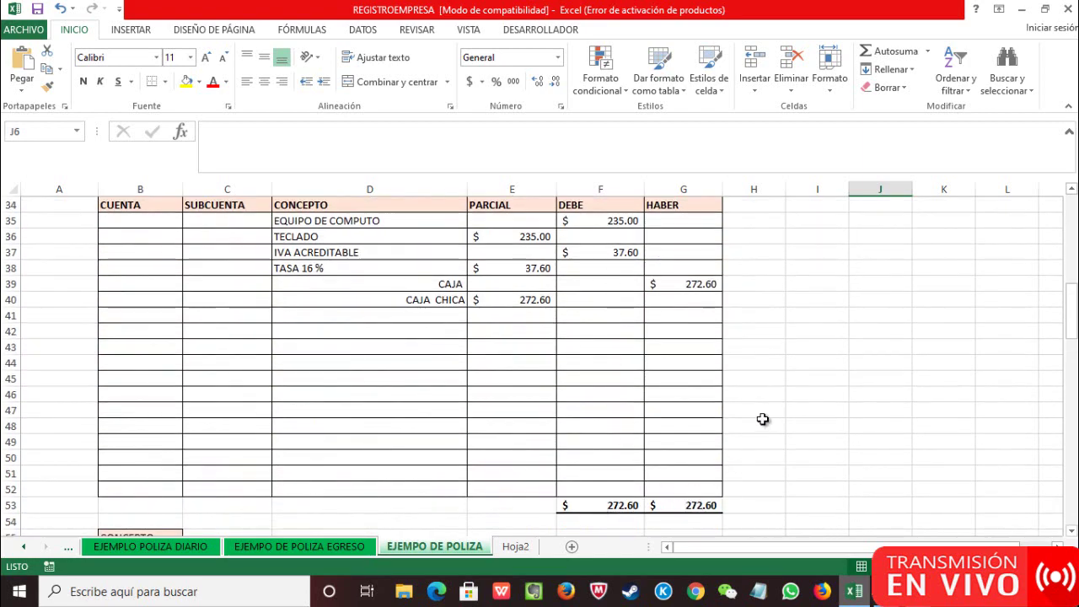
{"action": "scroll", "coordinate": [762, 419], "scroll_direction": "down", "scroll_amount": 3}
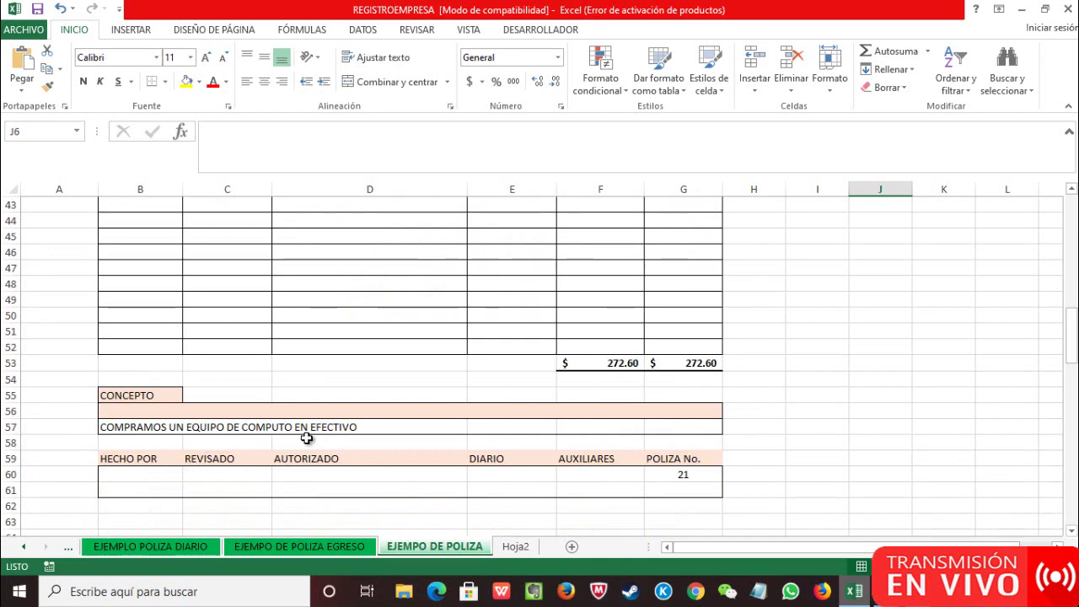
- Check transaction 21 in Word against the second Poliza de Egreso in Excel, from its entries to its policy number
{"action": "left_click", "coordinate": [883, 590]}
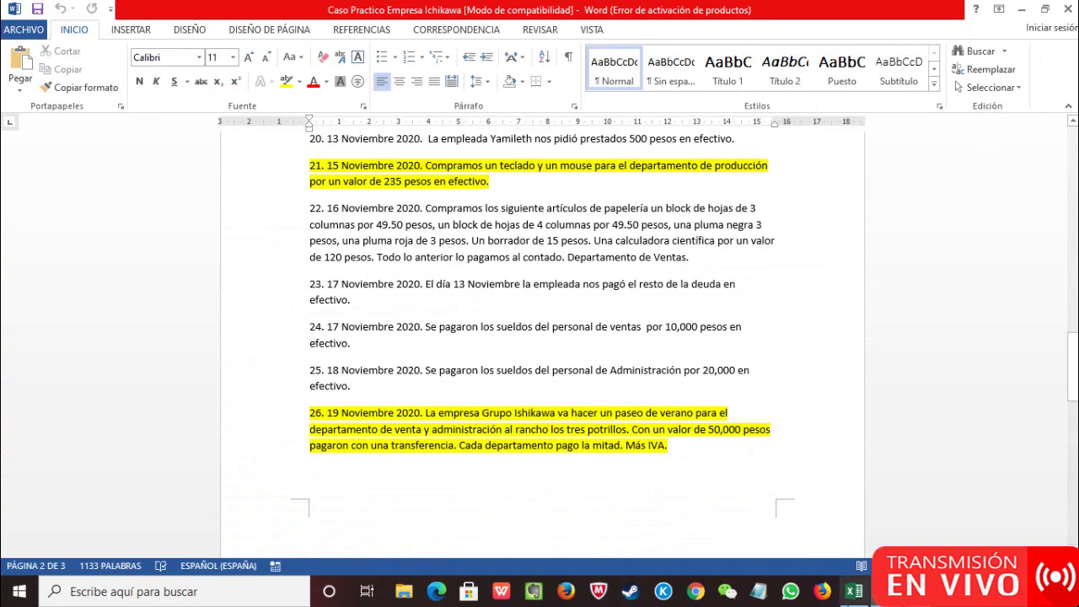
{"action": "left_click", "coordinate": [854, 592]}
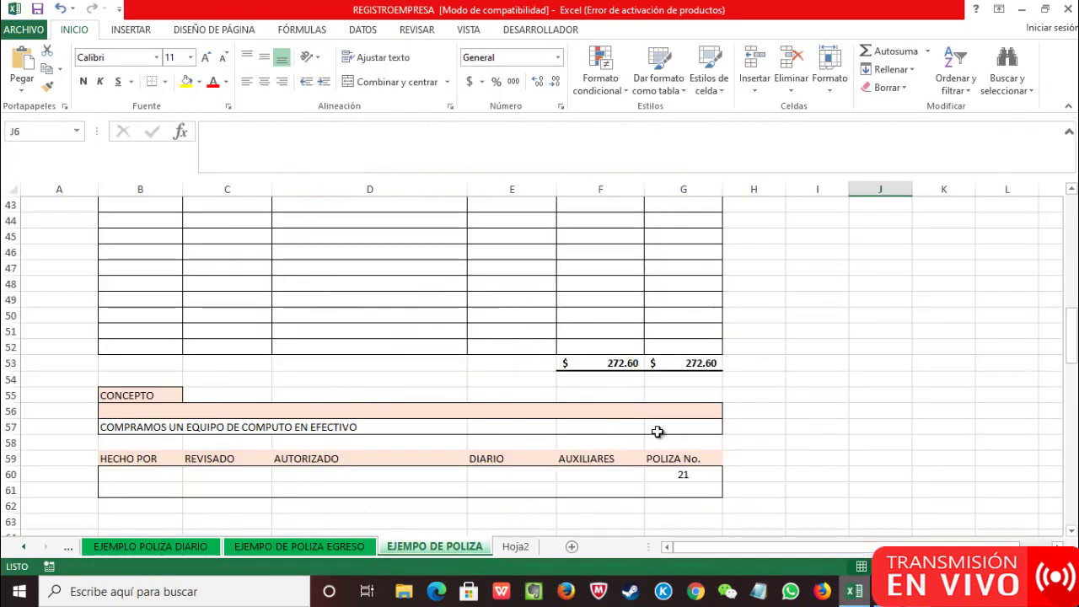
{"action": "scroll", "coordinate": [657, 432], "scroll_direction": "up", "scroll_amount": 5}
{"action": "scroll", "coordinate": [734, 419], "scroll_direction": "down", "scroll_amount": 2}
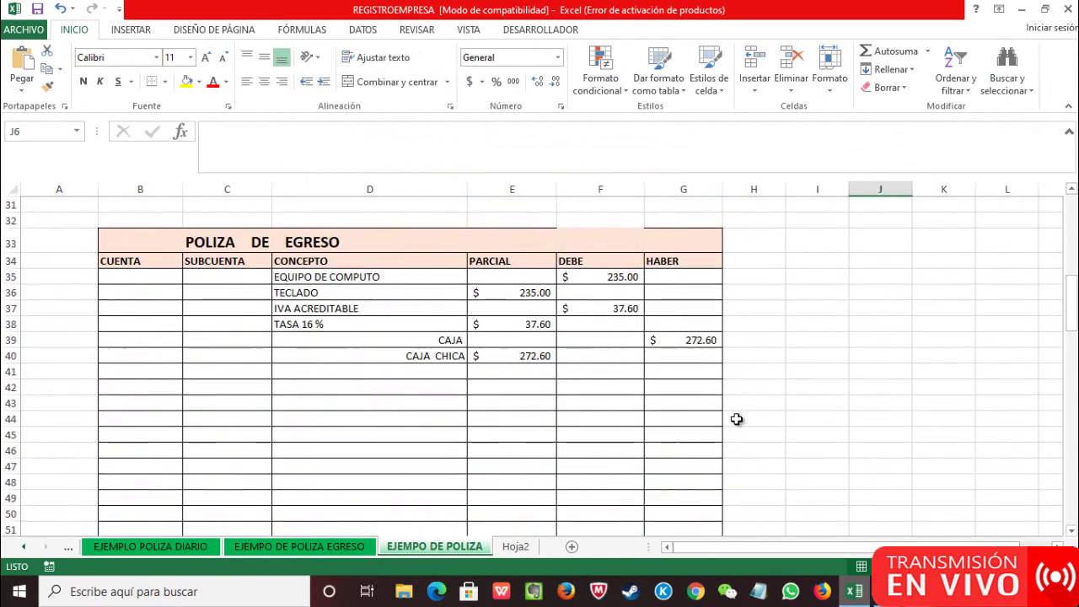
{"action": "scroll", "coordinate": [756, 416], "scroll_direction": "down", "scroll_amount": 1}
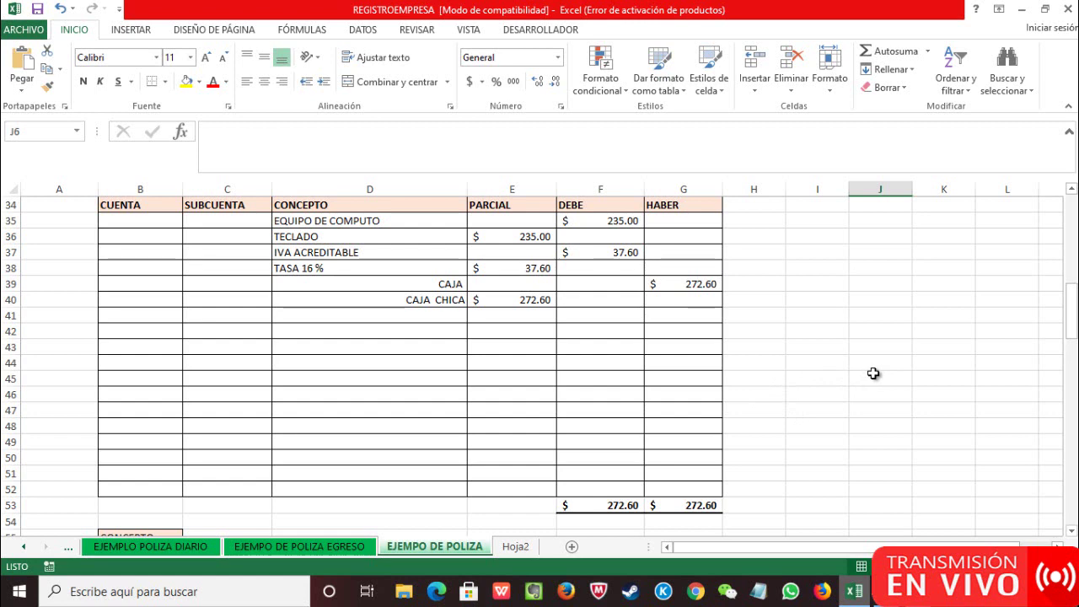
{"action": "scroll", "coordinate": [873, 374], "scroll_direction": "down", "scroll_amount": 2}
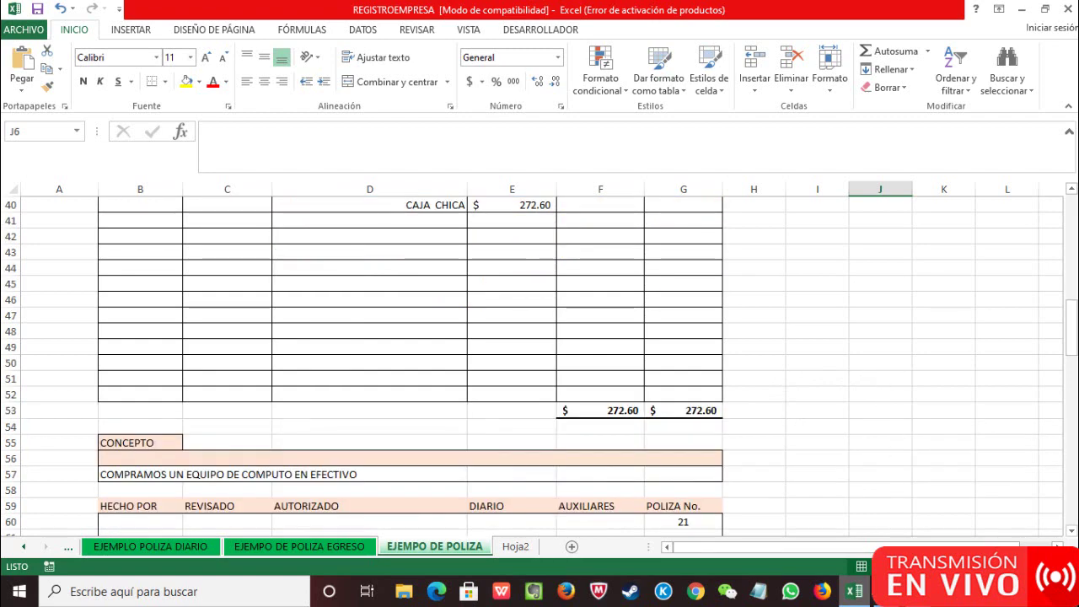
- Switch to the case document in Word and read highlighted transaction 26 about the summer outing paid by transfer
{"action": "key", "text": "alt+Tab"}
{"action": "scroll", "coordinate": [633, 318], "scroll_direction": "down", "scroll_amount": 3}
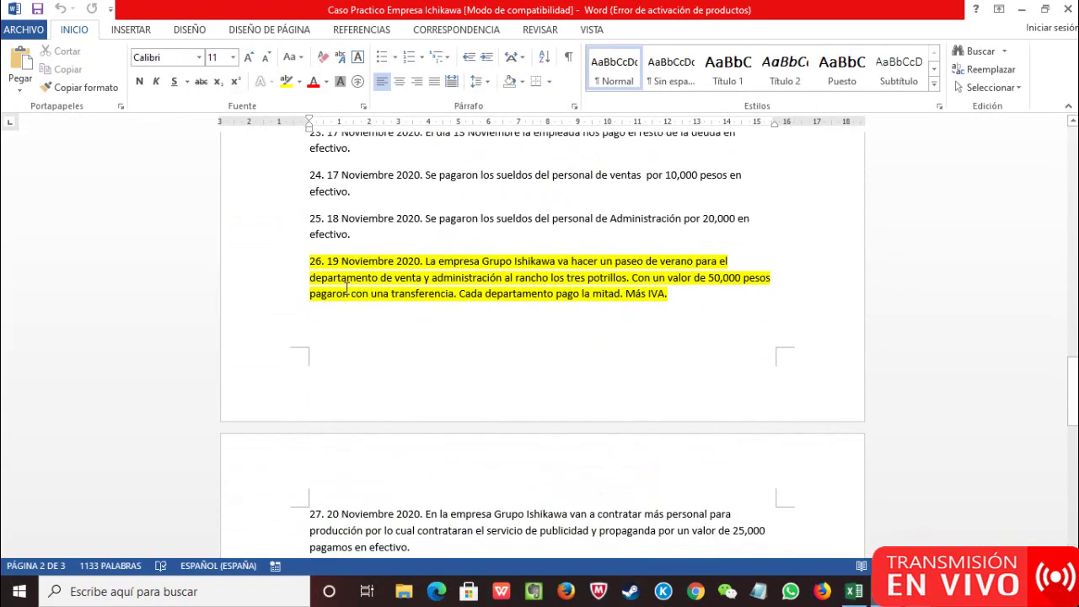
{"action": "scroll", "coordinate": [345, 288], "scroll_direction": "down", "scroll_amount": 2}
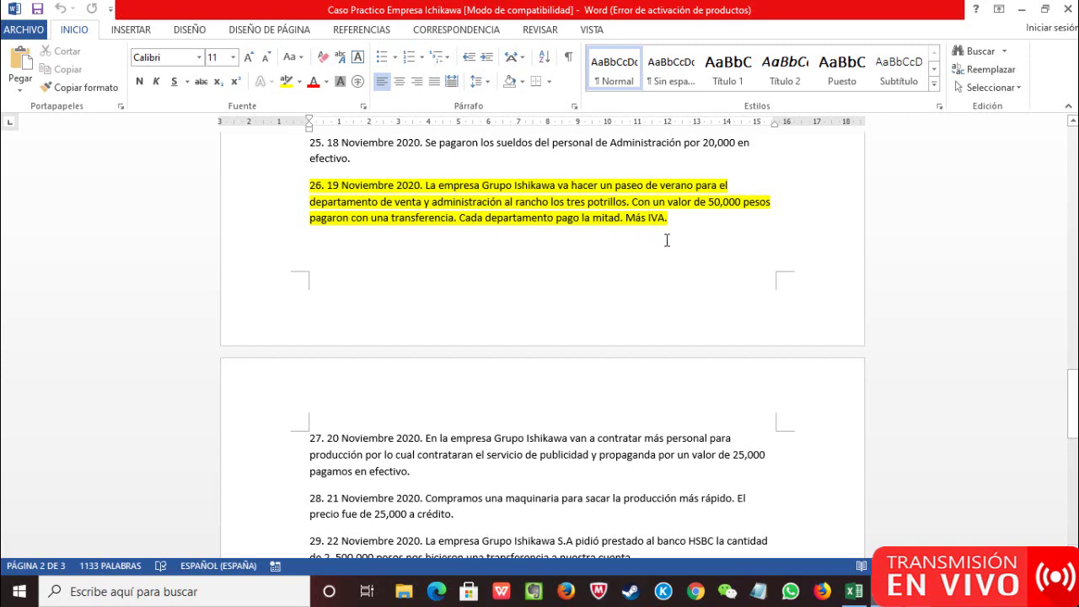
- Examine the third Poliza de Egreso in Excel and compare its sales, administration, IVA and bank entries with transaction 26 in Word
{"action": "left_click", "coordinate": [851, 595]}
{"action": "scroll", "coordinate": [683, 432], "scroll_direction": "down", "scroll_amount": 5}
{"action": "scroll", "coordinate": [681, 433], "scroll_direction": "down", "scroll_amount": 1}
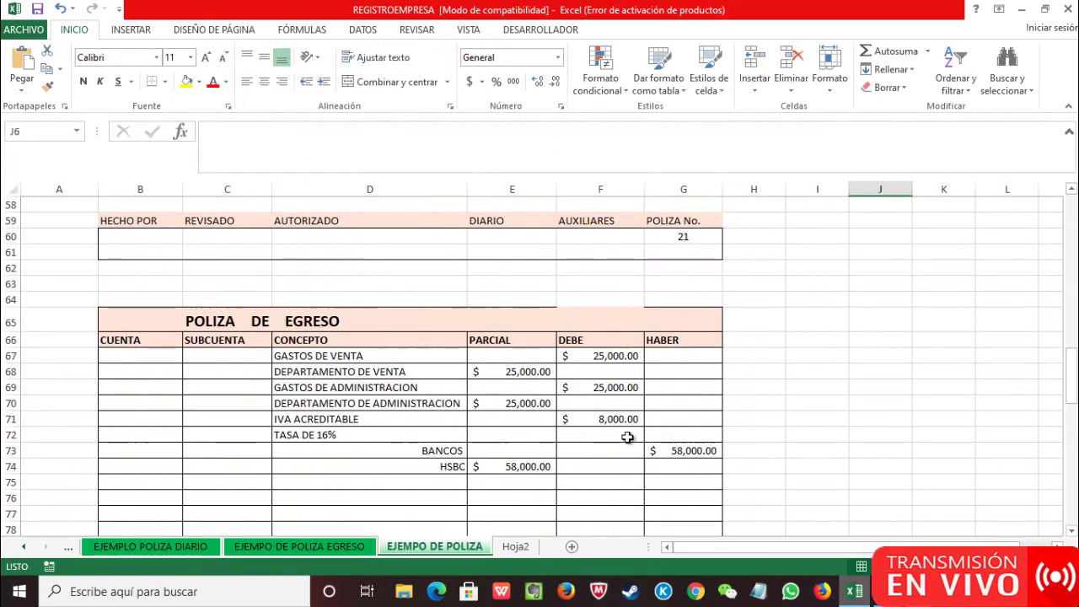
{"action": "scroll", "coordinate": [479, 371], "scroll_direction": "down", "scroll_amount": 2}
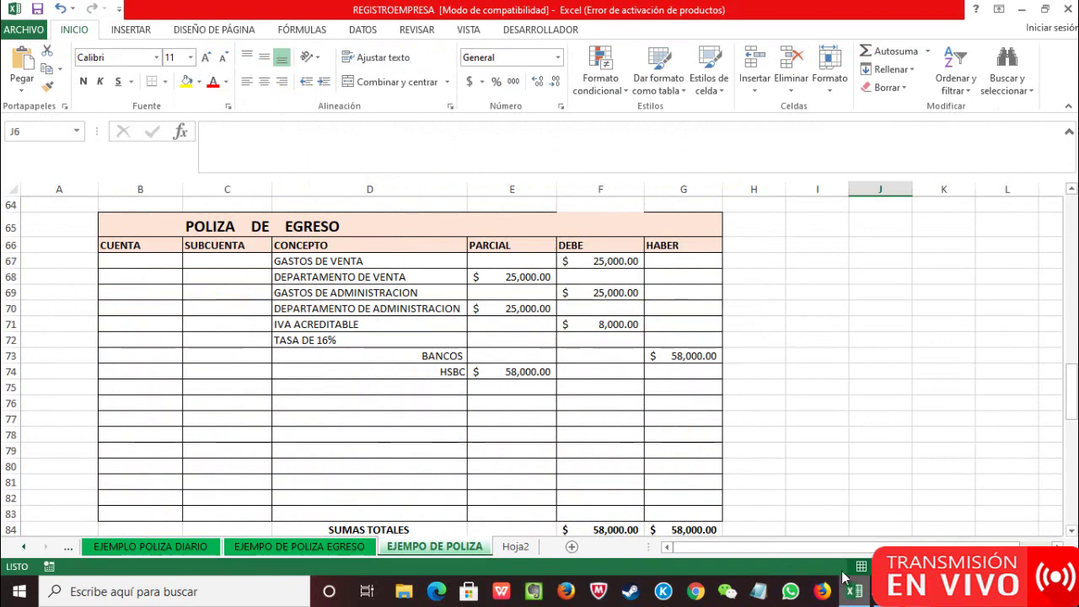
{"action": "left_click", "coordinate": [885, 591]}
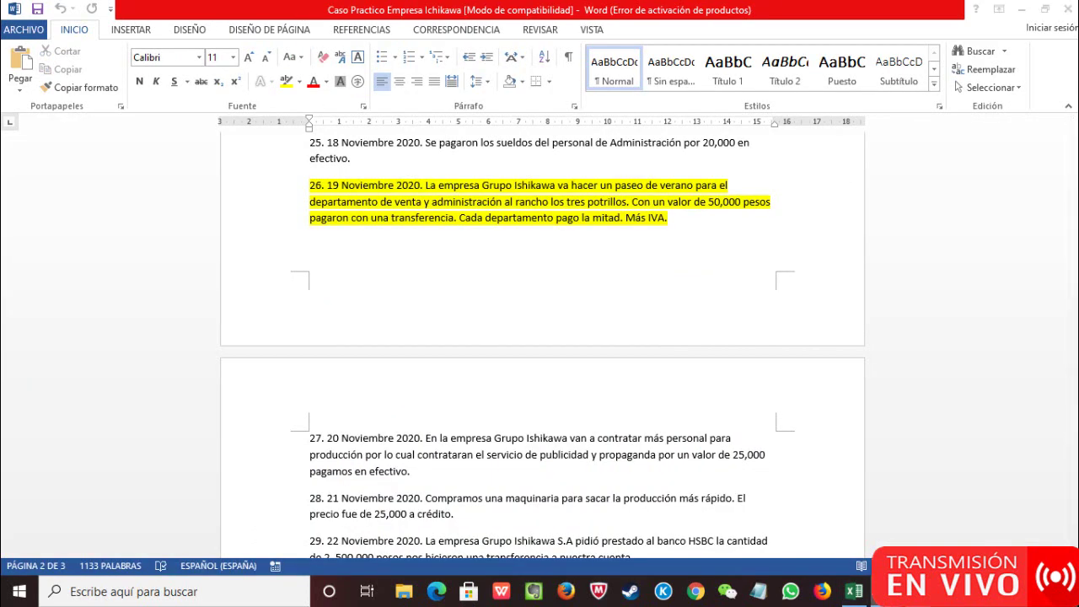
{"action": "left_click", "coordinate": [853, 590]}
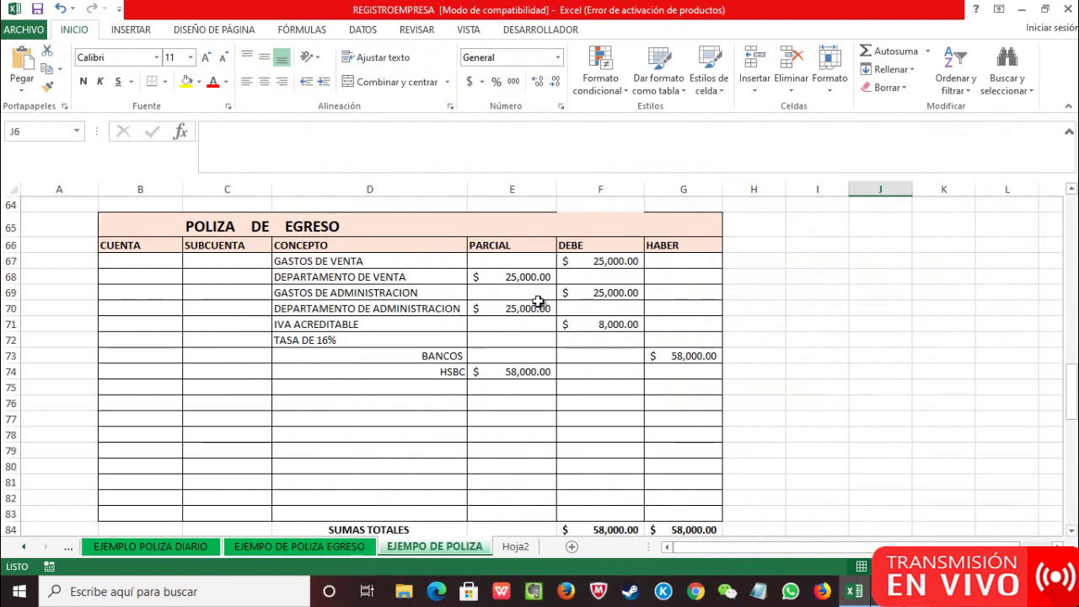
- Enter 8000 as the partial amount for TASA DE 16% in the third Poliza de Egreso
{"action": "left_click", "coordinate": [506, 342]}
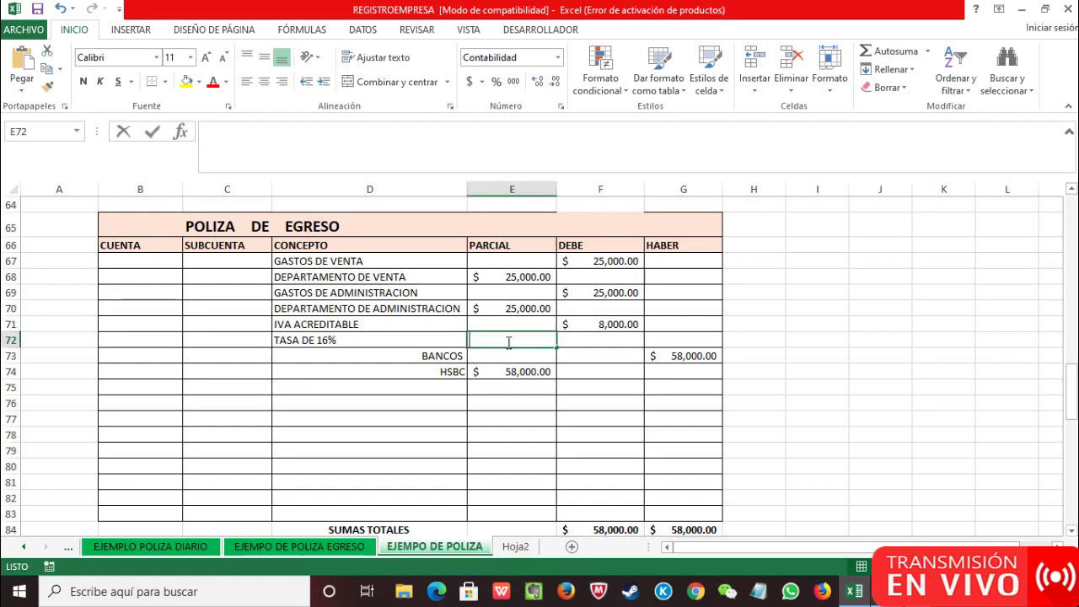
{"action": "type", "text": "8000"}
{"action": "key", "text": "Return"}
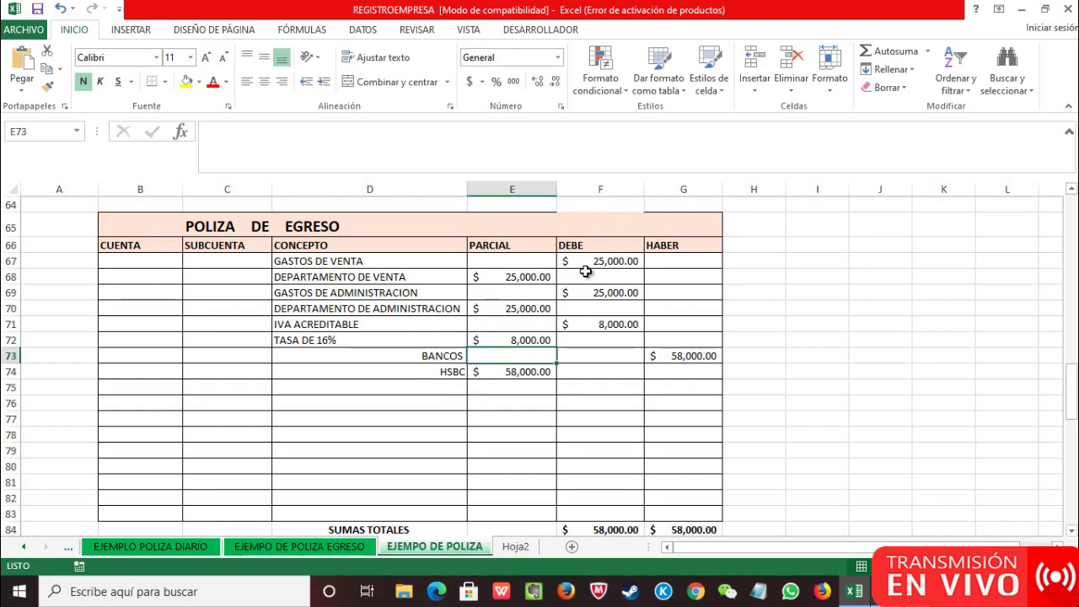
- Check the third Poliza de Egreso against transaction 26 in Word and clear its supplier-payment concept in Excel
{"action": "scroll", "coordinate": [717, 402], "scroll_direction": "down", "scroll_amount": 1}
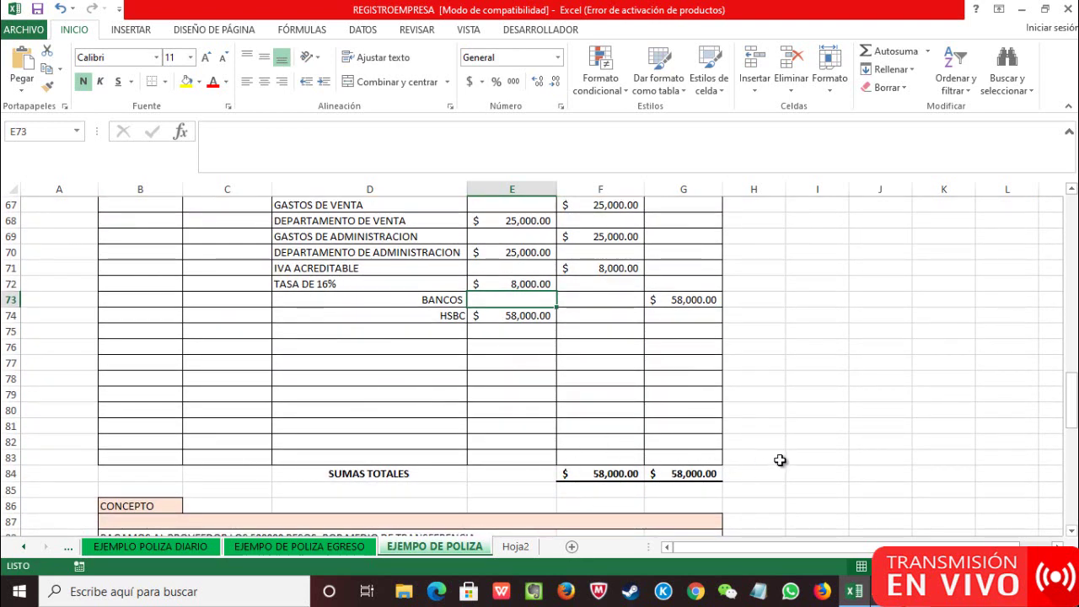
{"action": "scroll", "coordinate": [718, 463], "scroll_direction": "up", "scroll_amount": 2}
{"action": "scroll", "coordinate": [727, 457], "scroll_direction": "down", "scroll_amount": 4}
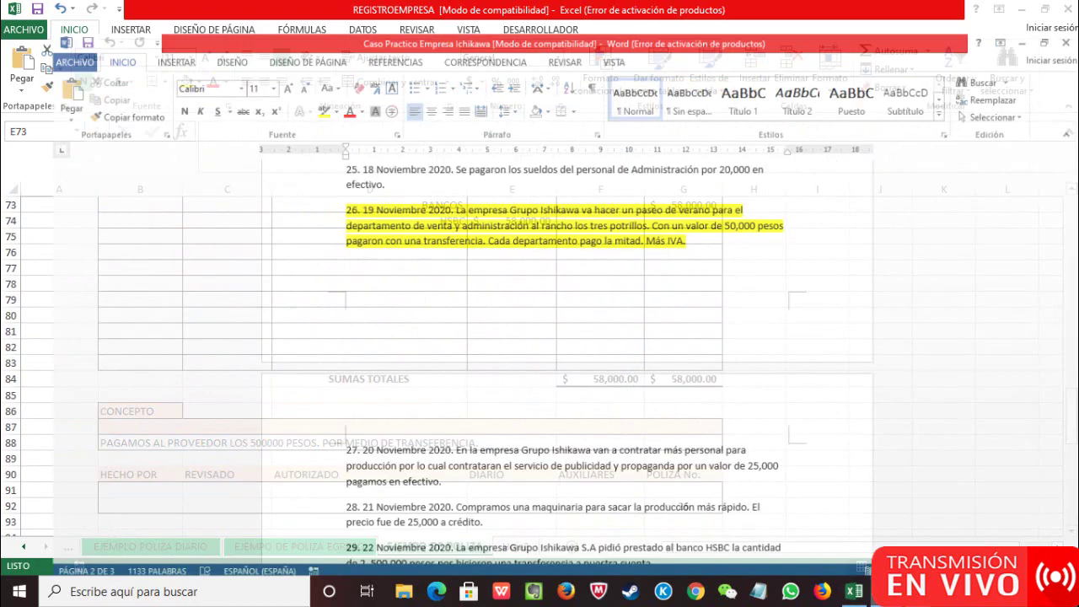
{"action": "left_click", "coordinate": [885, 591]}
{"action": "left_click", "coordinate": [854, 591]}
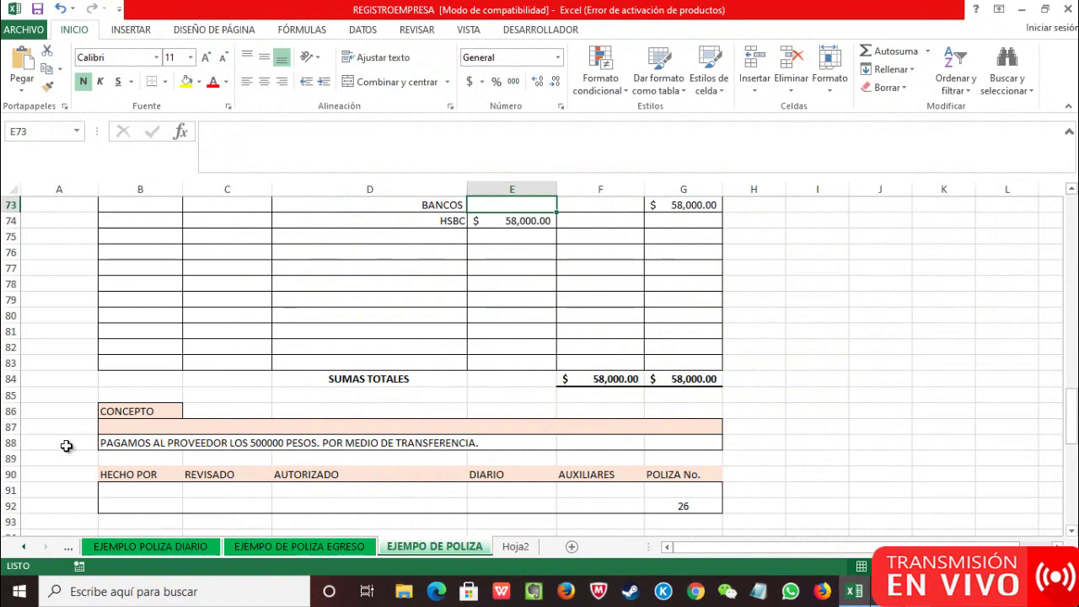
{"action": "left_click", "coordinate": [120, 443]}
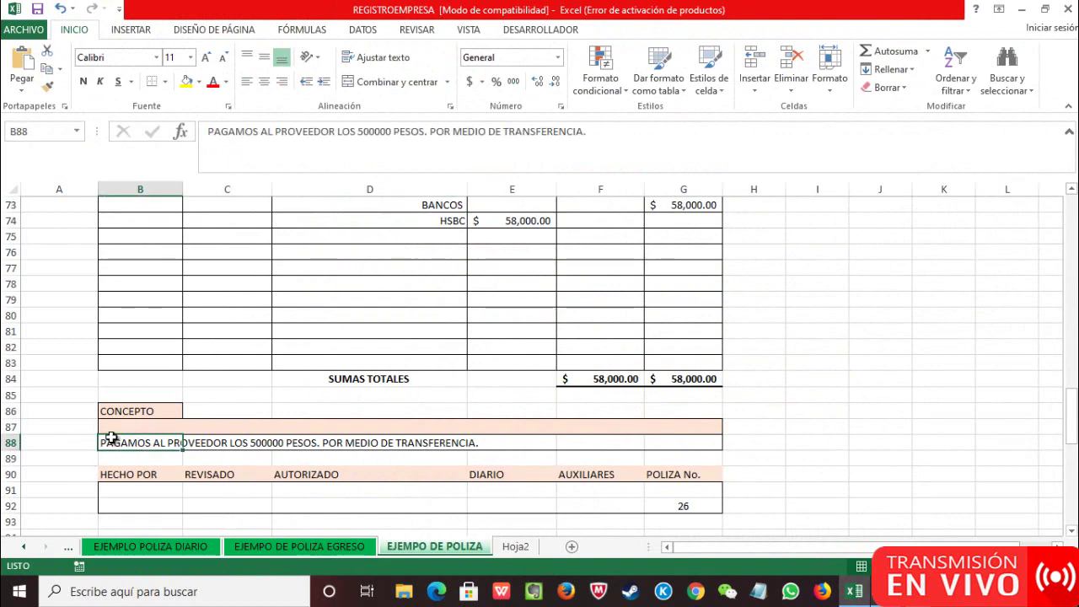
{"action": "key", "text": "BackSpace"}
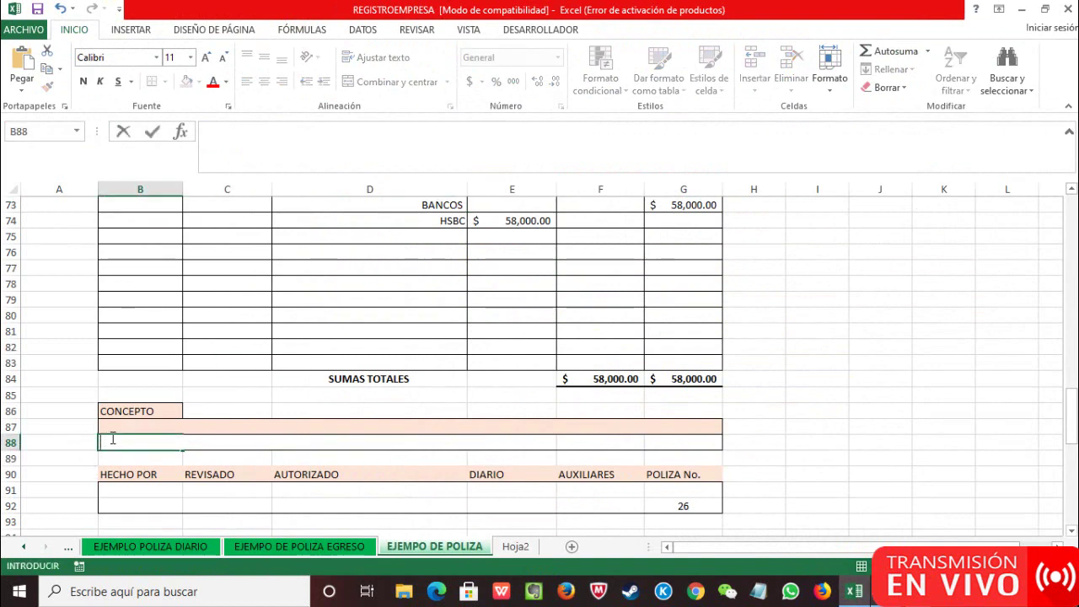
{"action": "scroll", "coordinate": [112, 439], "scroll_direction": "up", "scroll_amount": 3}
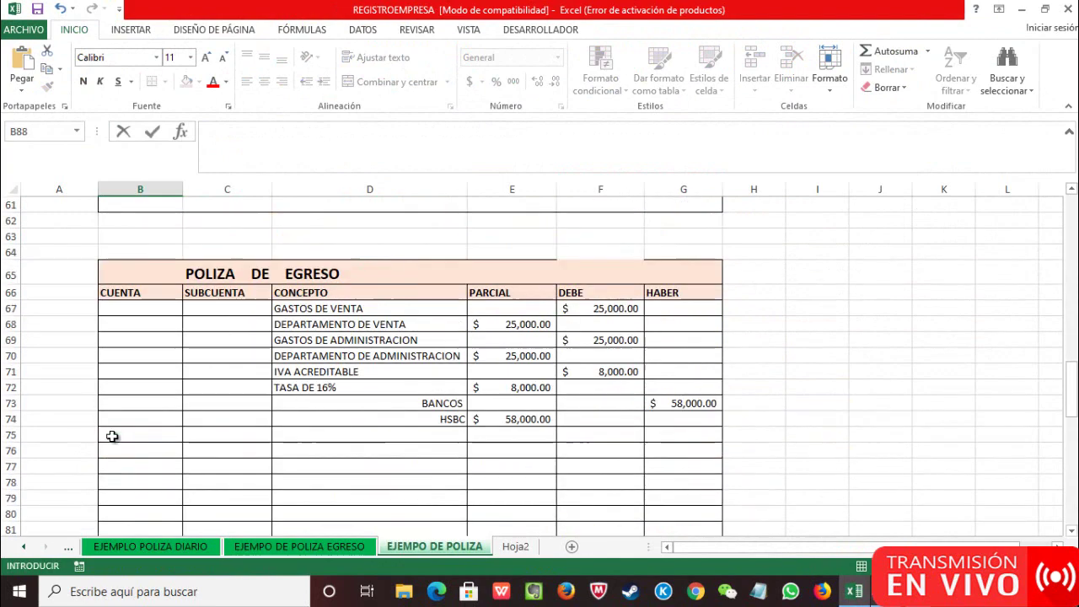
{"action": "scroll", "coordinate": [113, 439], "scroll_direction": "down", "scroll_amount": 3}
{"action": "type", "text": "pago"}
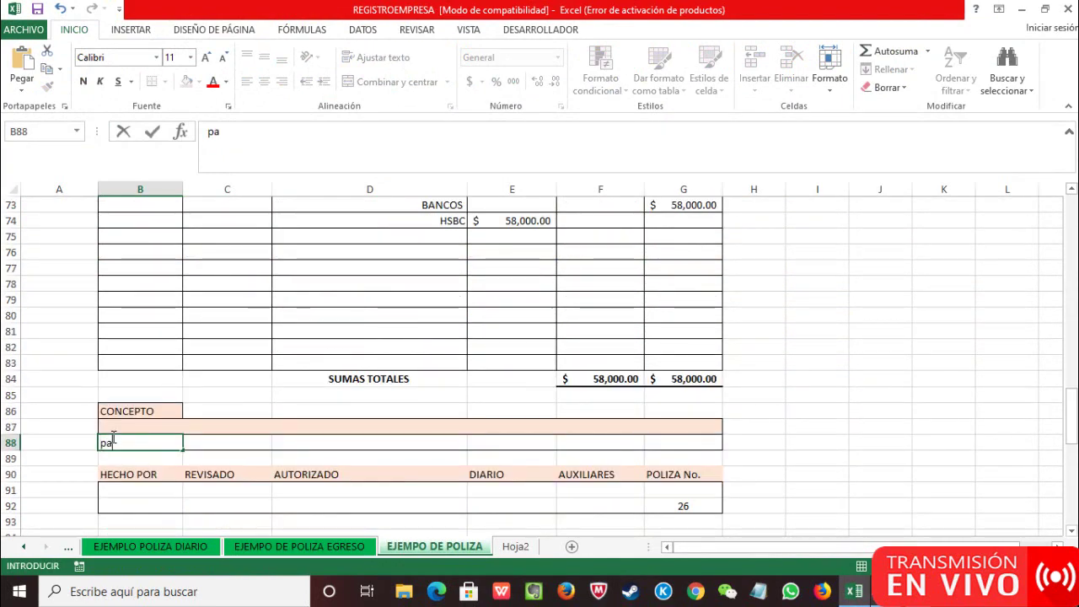
{"action": "key", "text": "BackSpace"}
{"action": "key", "text": "BackSpace"}
{"action": "key", "text": "BackSpace"}
{"action": "key", "text": "BackSpace"}
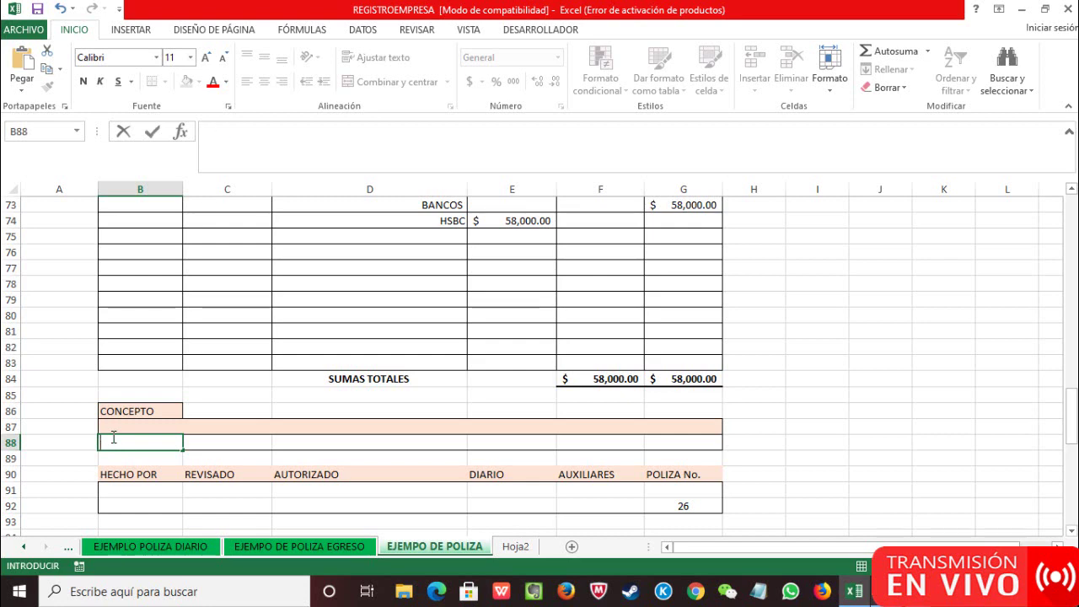
{"action": "type", "text": "PAGO DE"}
{"action": "key", "text": "BackSpace"}
{"action": "key", "text": "BackSpace"}
{"action": "key", "text": "BackSpace"}
{"action": "key", "text": "BackSpace"}
{"action": "key", "text": "BackSpace"}
{"action": "key", "text": "BackSpace"}
{"action": "key", "text": "BackSpace"}
{"action": "key", "text": "BackSpace"}
- Enter "SE PAGO EL PASEO DE VERANO DE LOS DEPARTAMENTOS DE VENTA Y ADMINISTRACION POR MEDIO DE UN TRANSFERENCIA." as the voucher's concept
{"action": "type", "text": "SE PAGO EL PASE"}
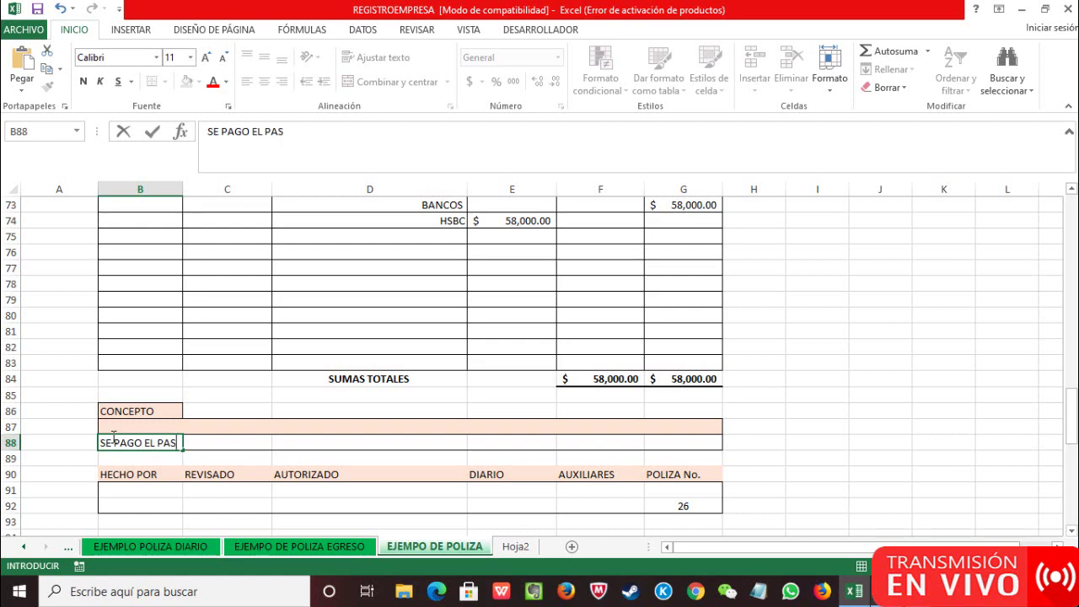
{"action": "type", "text": "O  DE VERANP"}
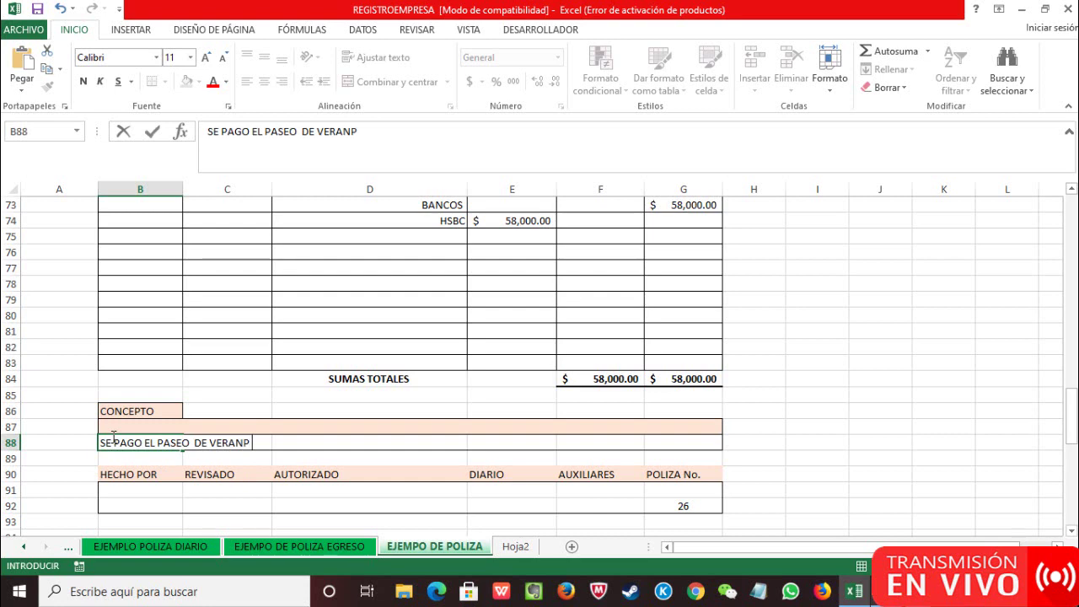
{"action": "key", "text": "BackSpace"}
{"action": "type", "text": "O DE LOS DEPARTAMENTOS D"}
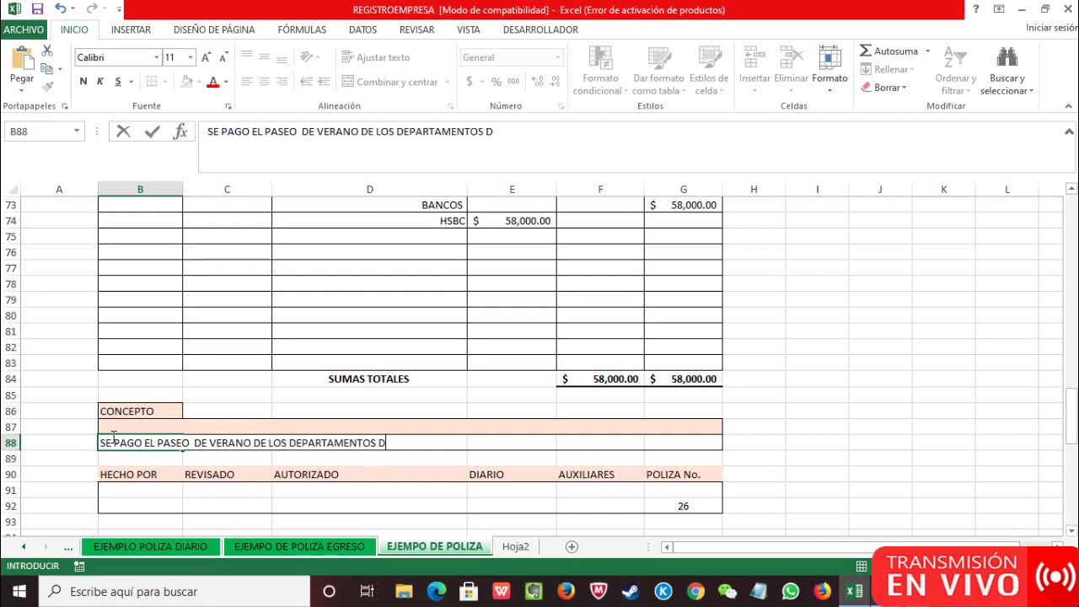
{"action": "type", "text": "E VENTA Y ADMI"}
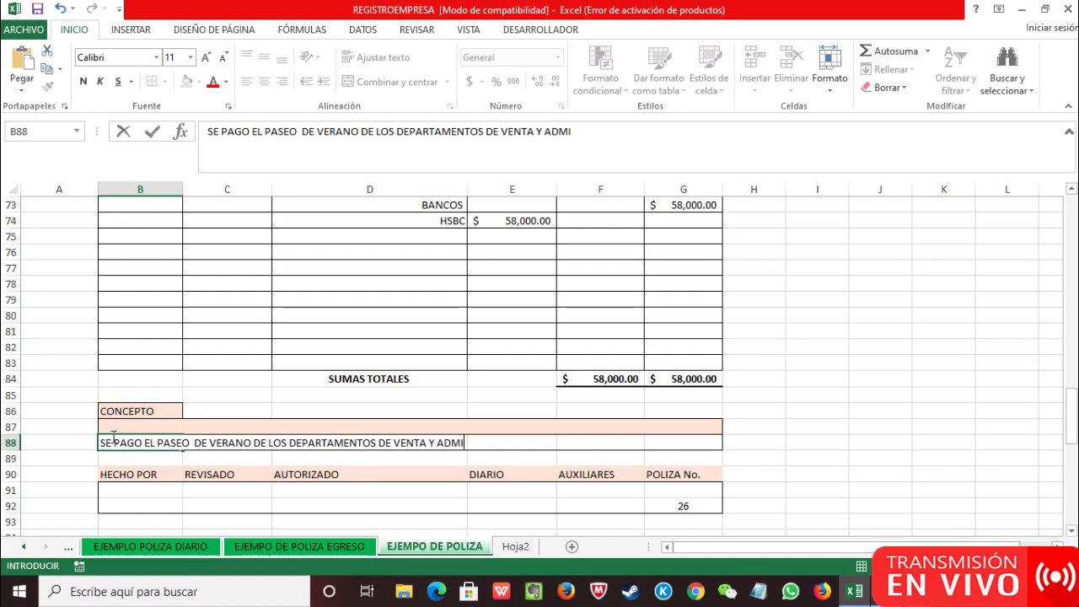
{"action": "type", "text": "NISTRACION E"}
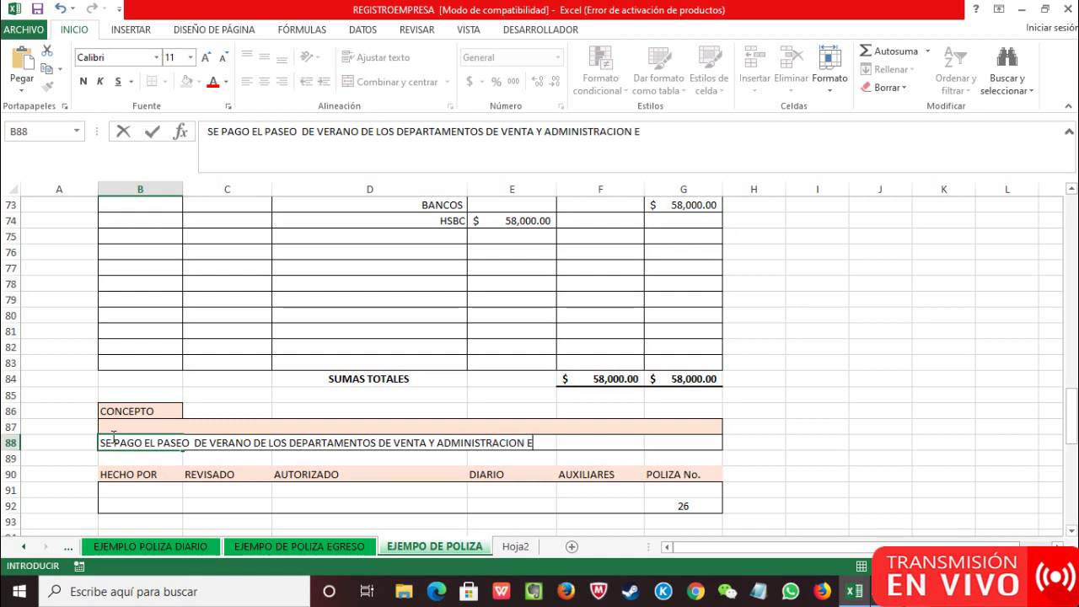
{"action": "key", "text": "BackSpace"}
{"action": "type", "text": "POR MEDIO"}
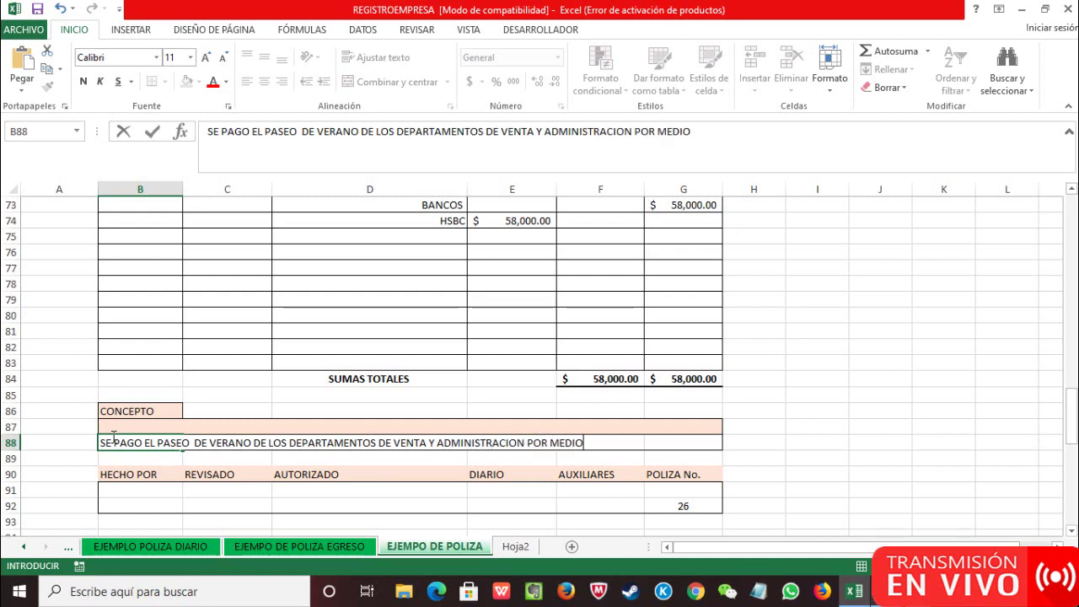
{"action": "type", "text": " DE UN ATR"}
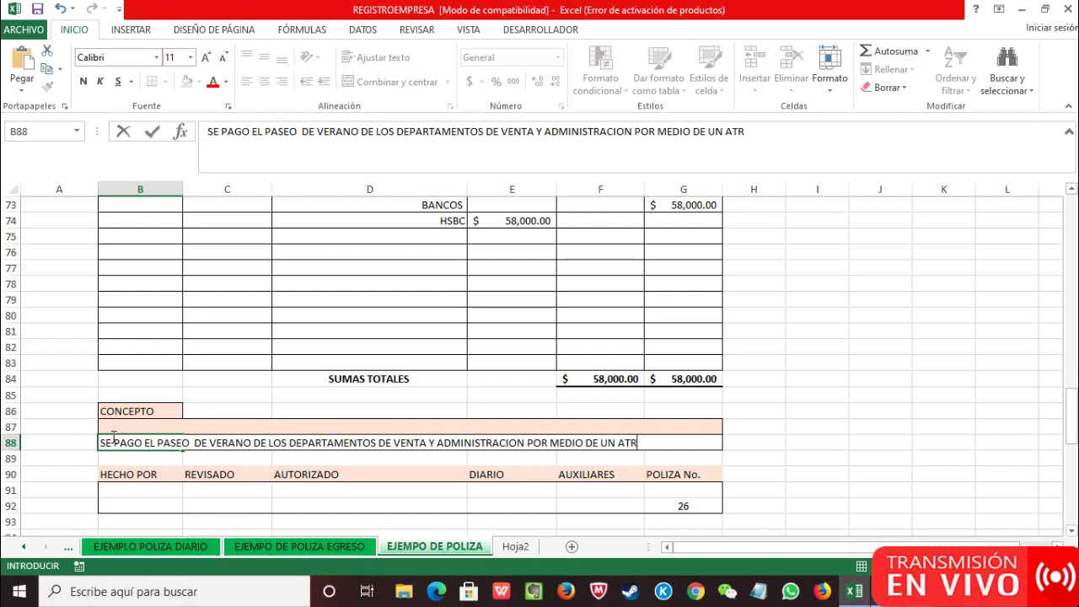
{"action": "key", "text": "BackSpace"}
{"action": "key", "text": "BackSpace"}
{"action": "key", "text": "BackSpace"}
{"action": "type", "text": "TRANSFERENCIA."}
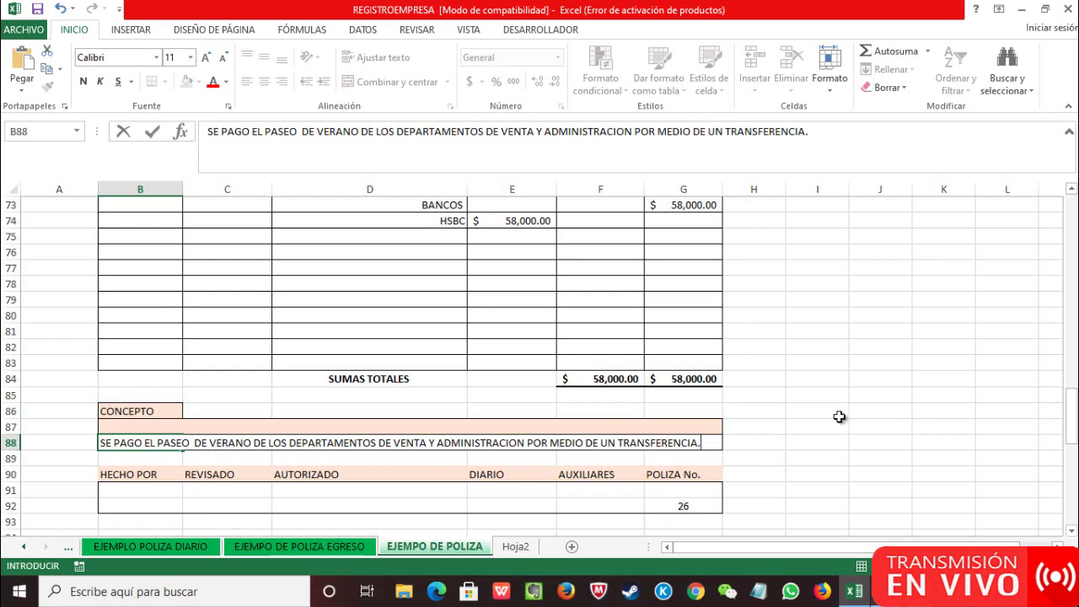
{"action": "scroll", "coordinate": [840, 417], "scroll_direction": "up", "scroll_amount": 2}
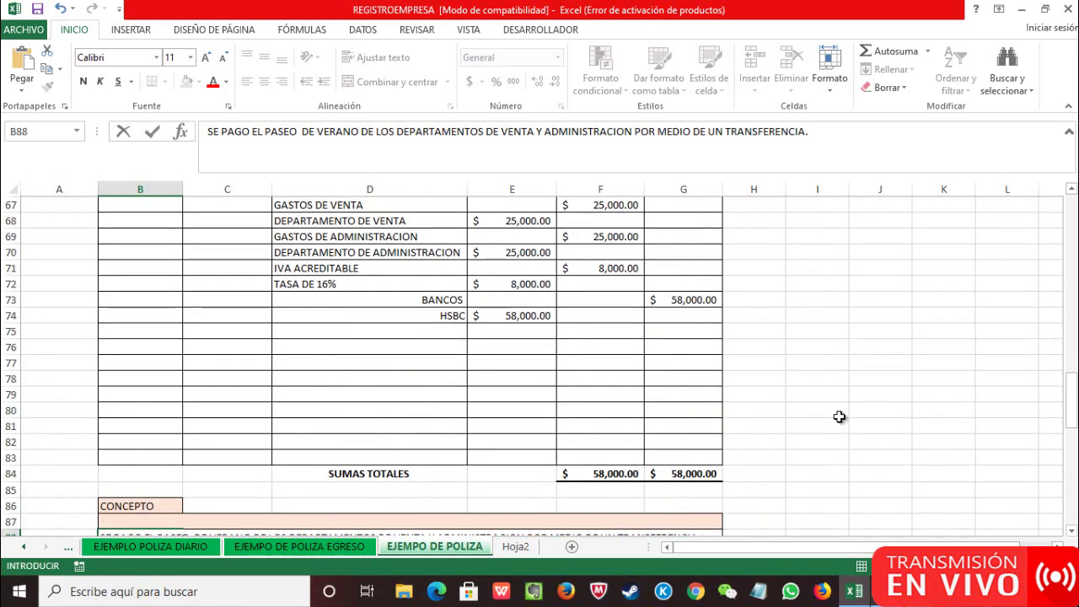
{"action": "scroll", "coordinate": [840, 417], "scroll_direction": "up", "scroll_amount": 1}
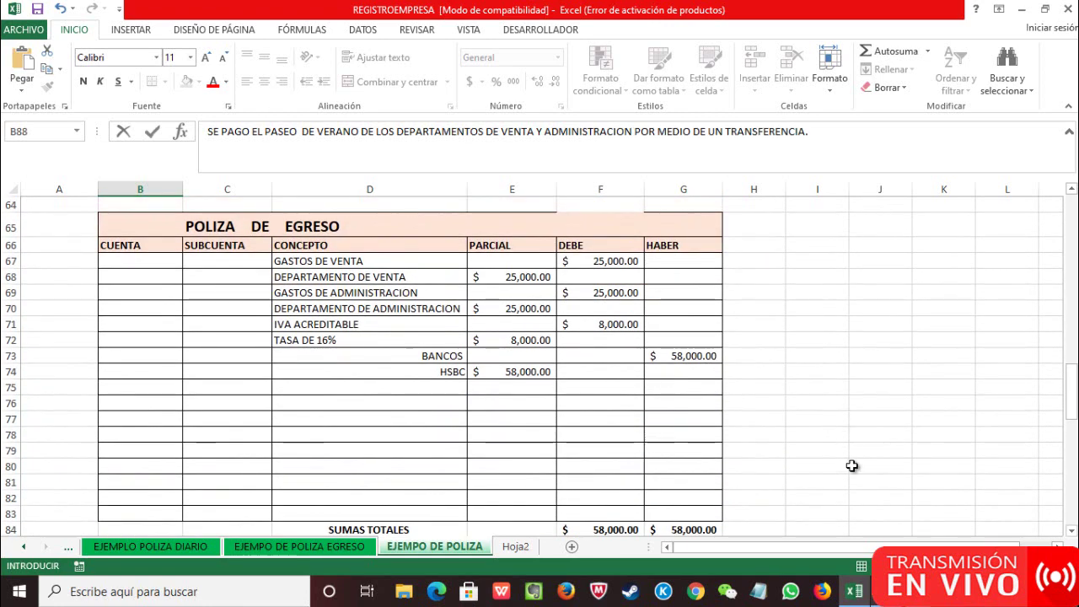
{"action": "key", "text": "alt+Tab"}
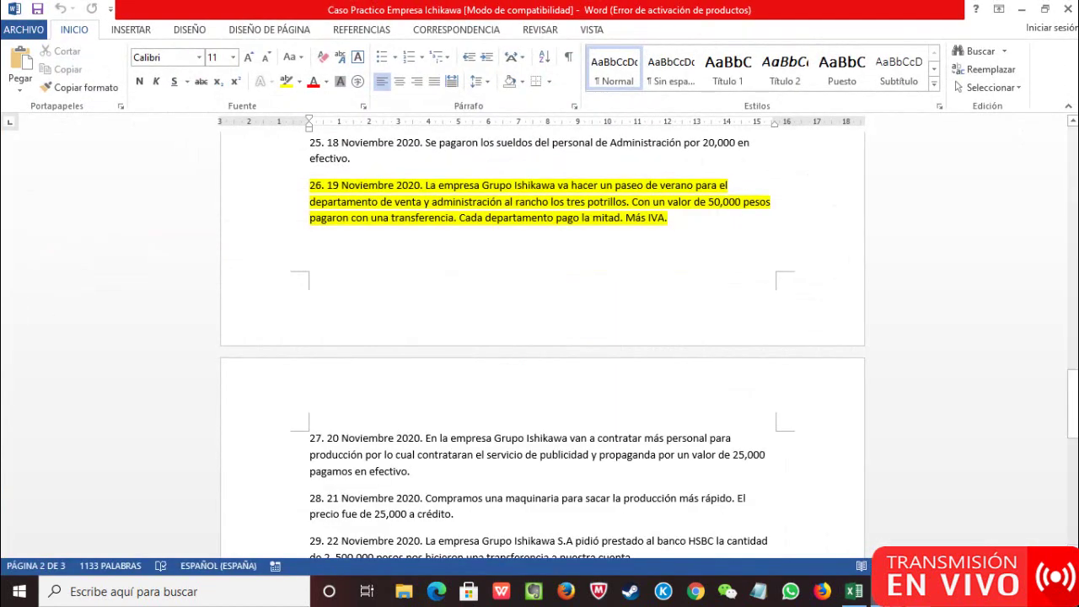
{"action": "key", "text": "alt+Tab"}
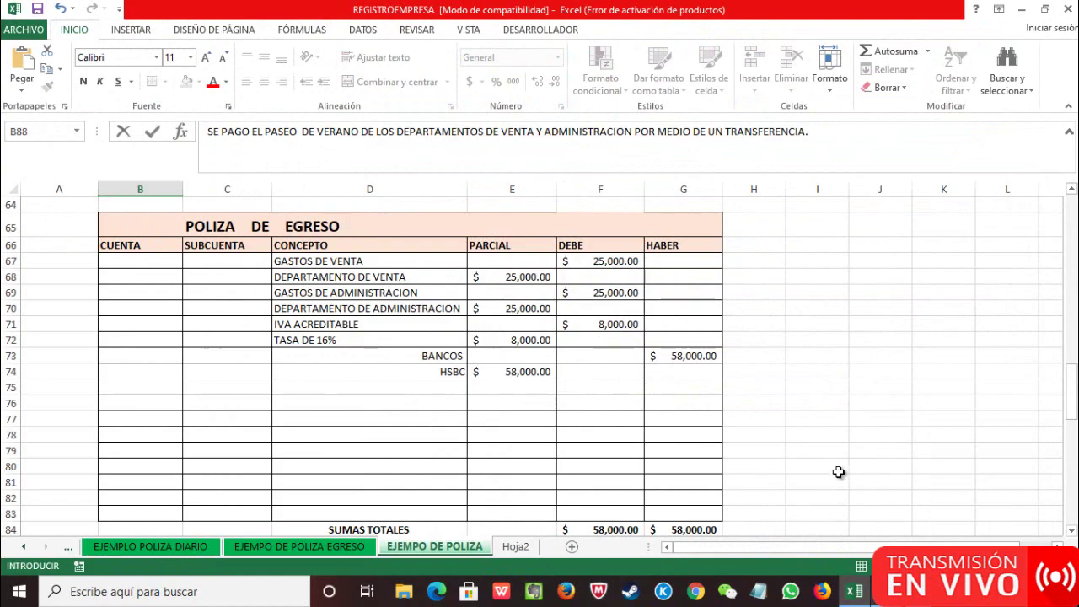
- Switch to the case document in Word and review its transactions from the start through highlighted transactions 10 and 21
{"action": "key", "text": "alt+Tab"}
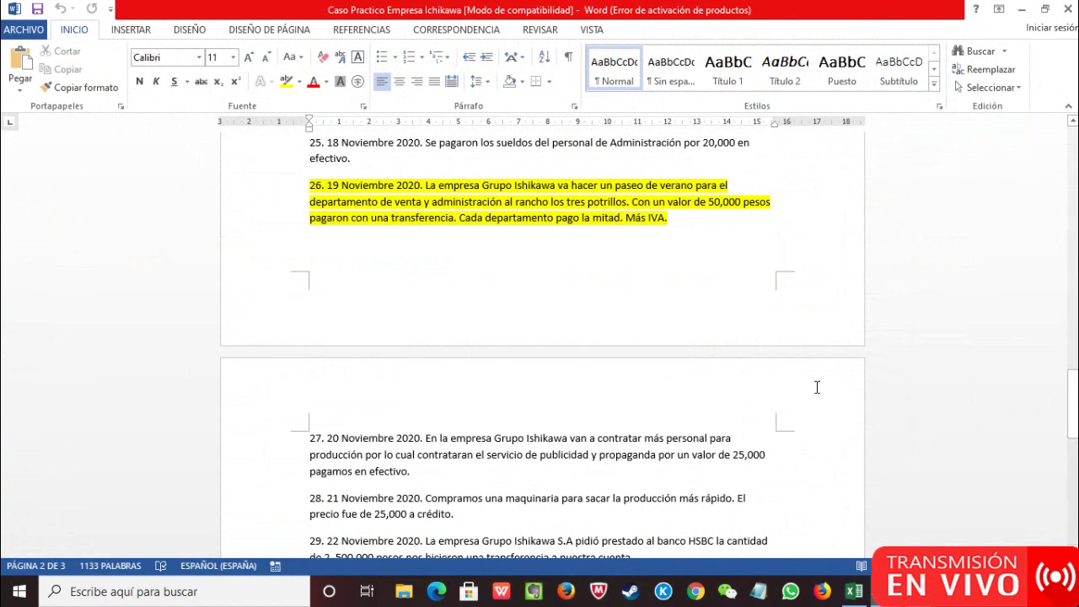
{"action": "scroll", "coordinate": [737, 383], "scroll_direction": "up", "scroll_amount": 4}
{"action": "scroll", "coordinate": [737, 383], "scroll_direction": "up", "scroll_amount": 10}
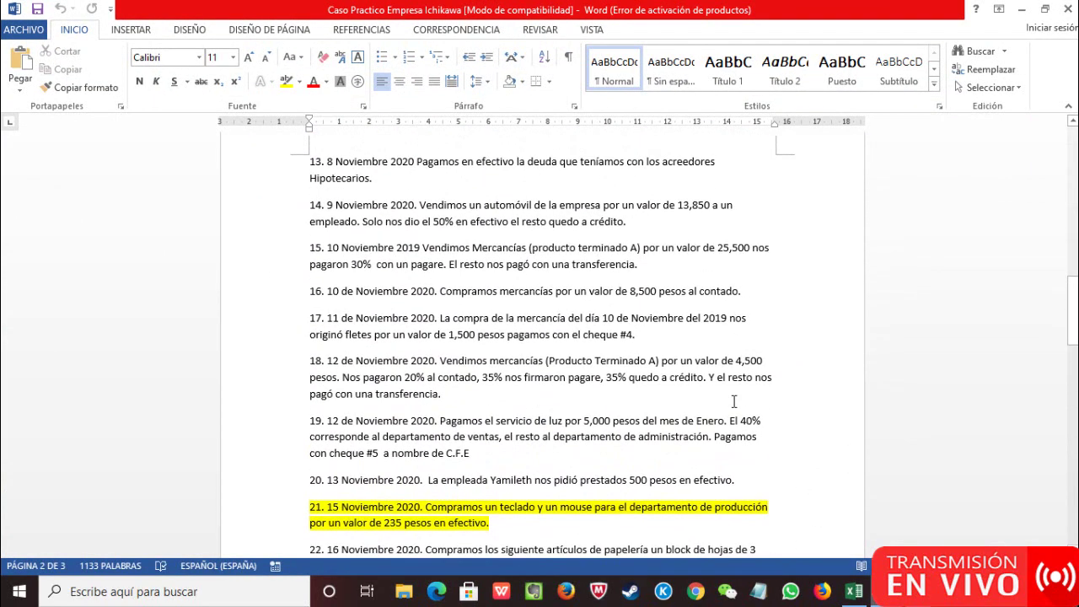
{"action": "scroll", "coordinate": [730, 401], "scroll_direction": "up", "scroll_amount": 10}
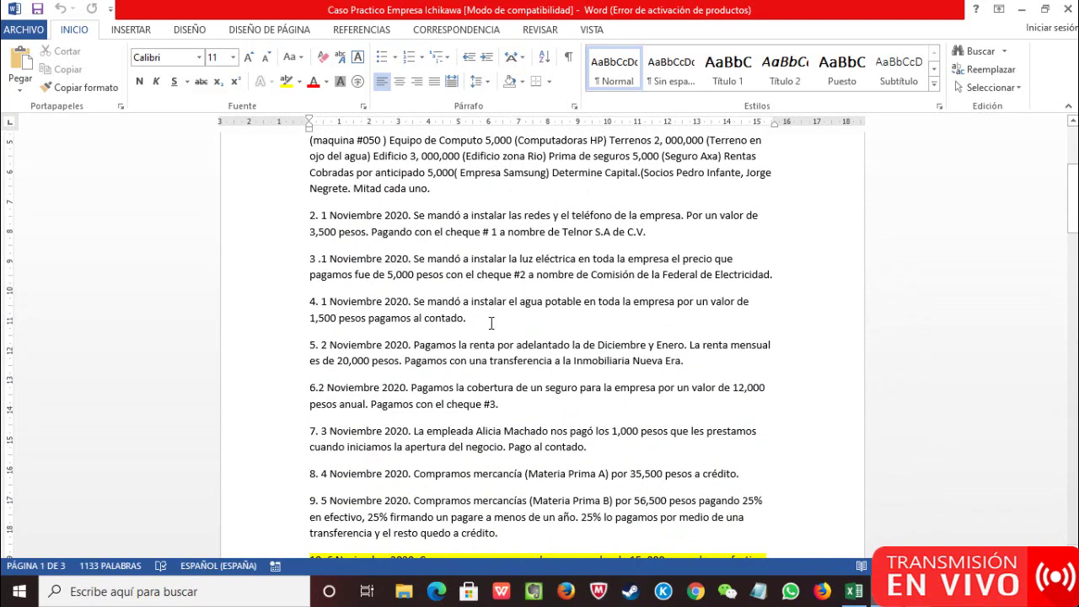
{"action": "scroll", "coordinate": [492, 321], "scroll_direction": "down", "scroll_amount": 4}
{"action": "scroll", "coordinate": [492, 325], "scroll_direction": "down", "scroll_amount": 4}
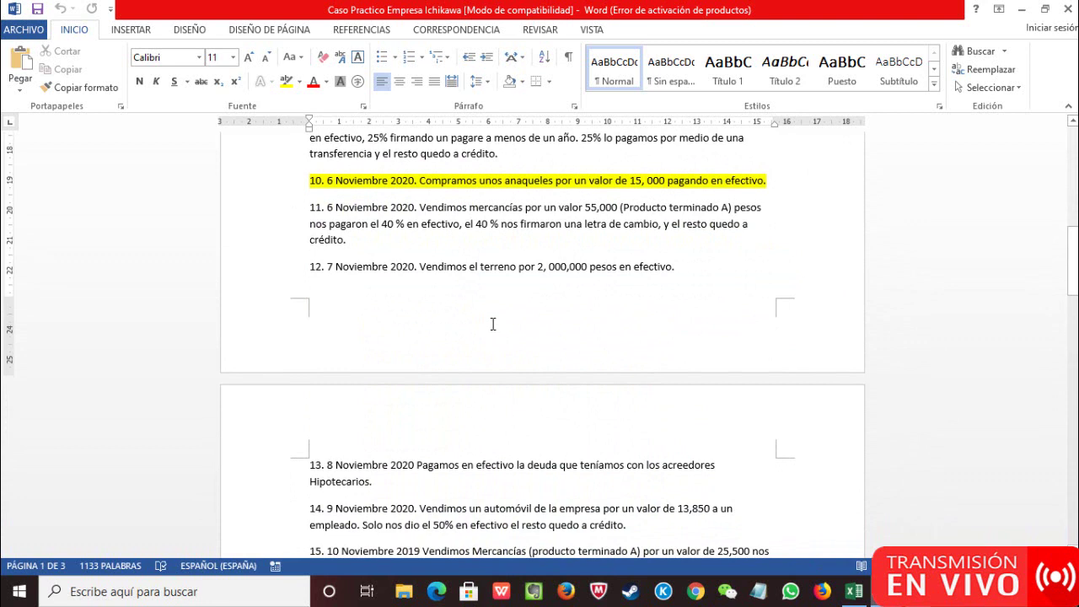
{"action": "scroll", "coordinate": [492, 323], "scroll_direction": "down", "scroll_amount": 5}
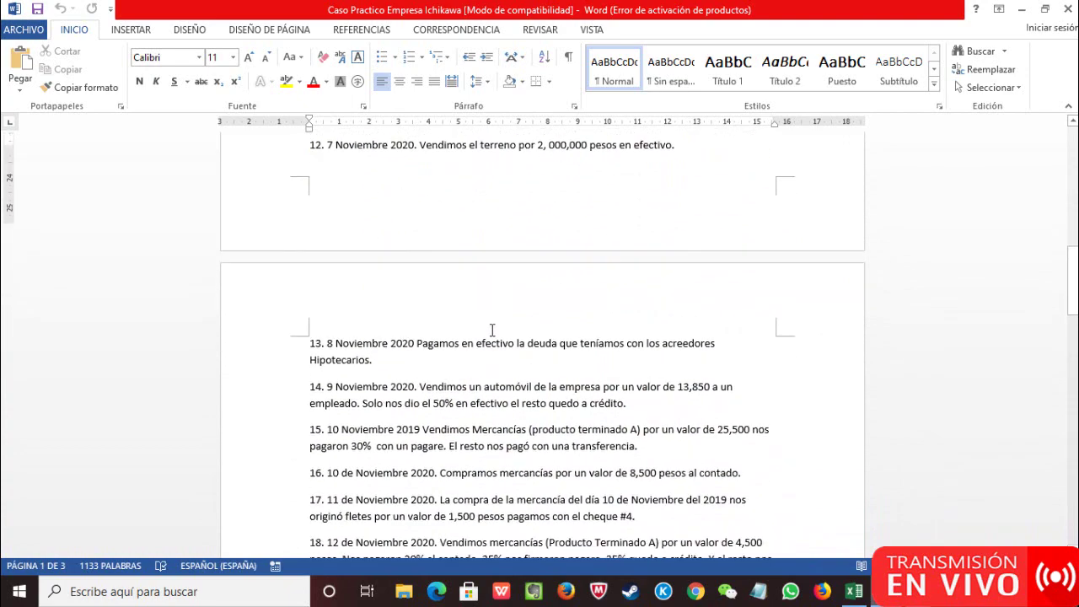
{"action": "scroll", "coordinate": [490, 315], "scroll_direction": "down", "scroll_amount": 3}
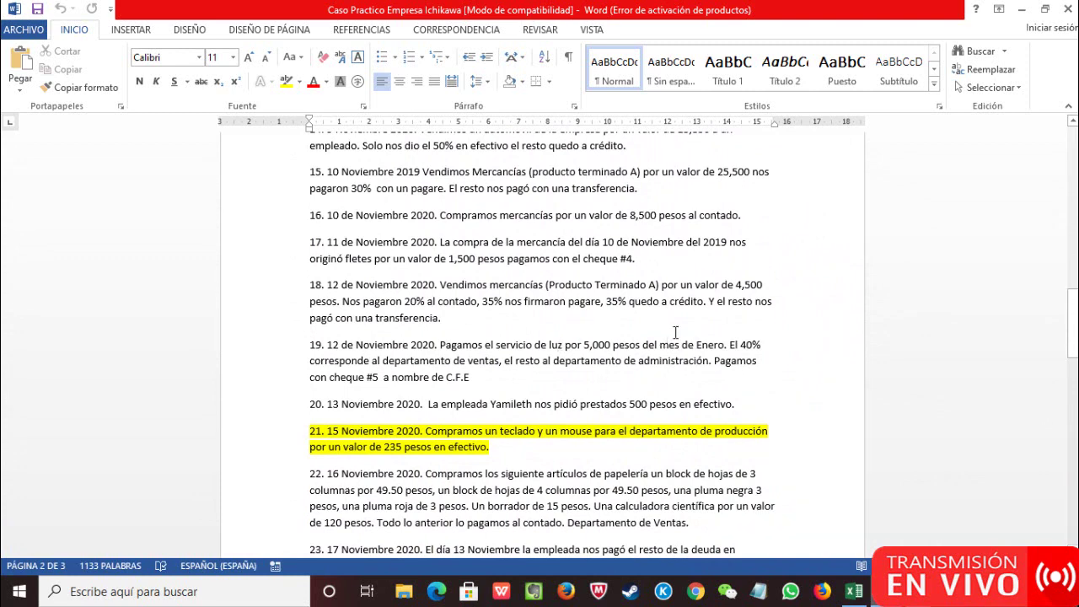
{"action": "scroll", "coordinate": [675, 332], "scroll_direction": "down", "scroll_amount": 1}
{"action": "scroll", "coordinate": [675, 333], "scroll_direction": "down", "scroll_amount": 1}
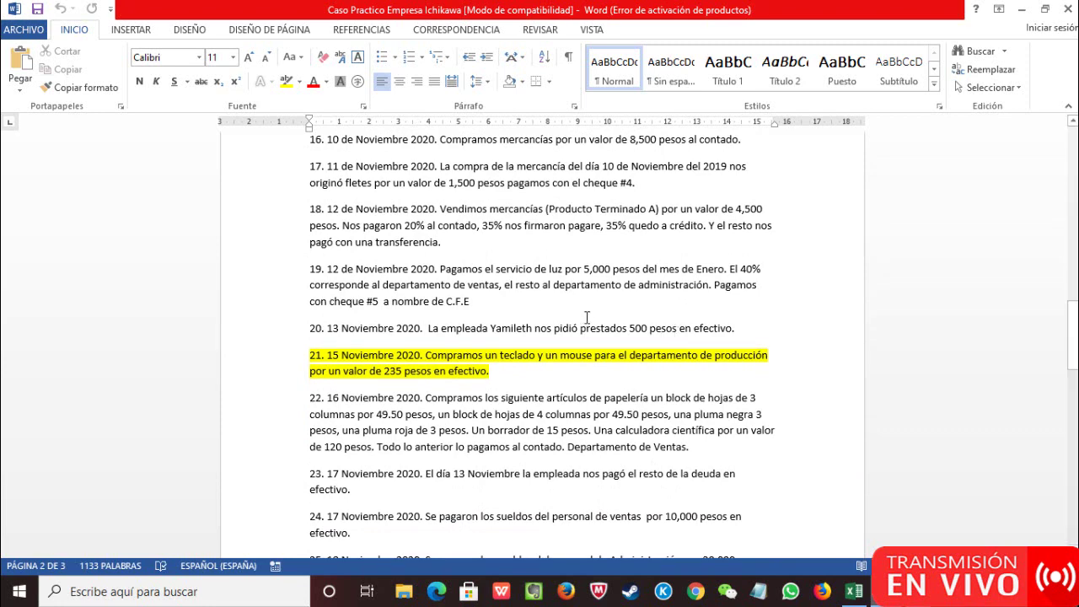
- Read the remaining transactions from 22 to 37 and return to highlighted transactions 21 and 26
{"action": "scroll", "coordinate": [587, 317], "scroll_direction": "down", "scroll_amount": 3}
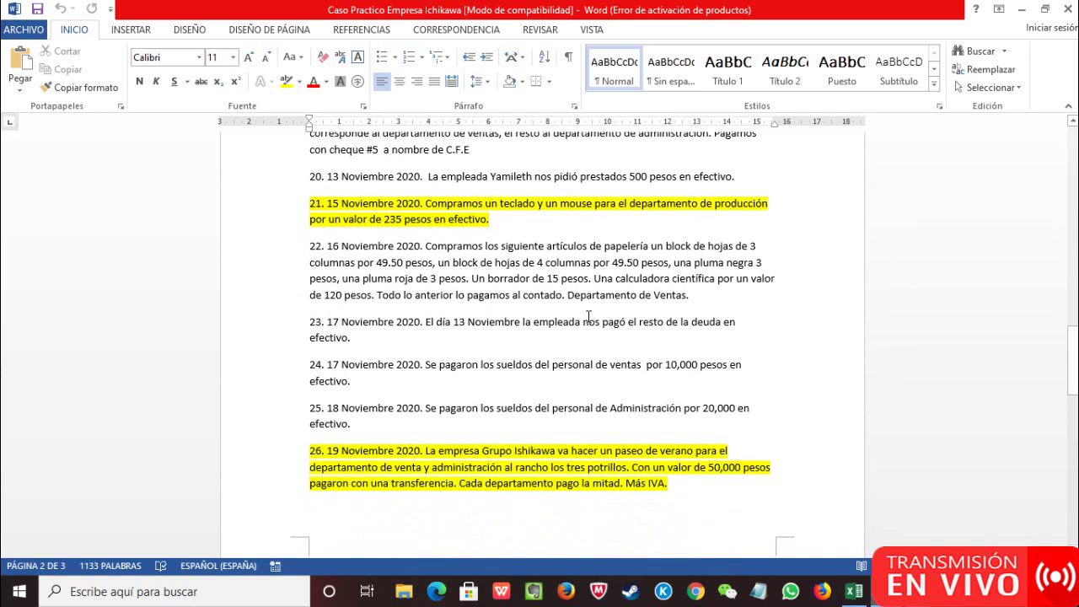
{"action": "scroll", "coordinate": [590, 316], "scroll_direction": "down", "scroll_amount": 5}
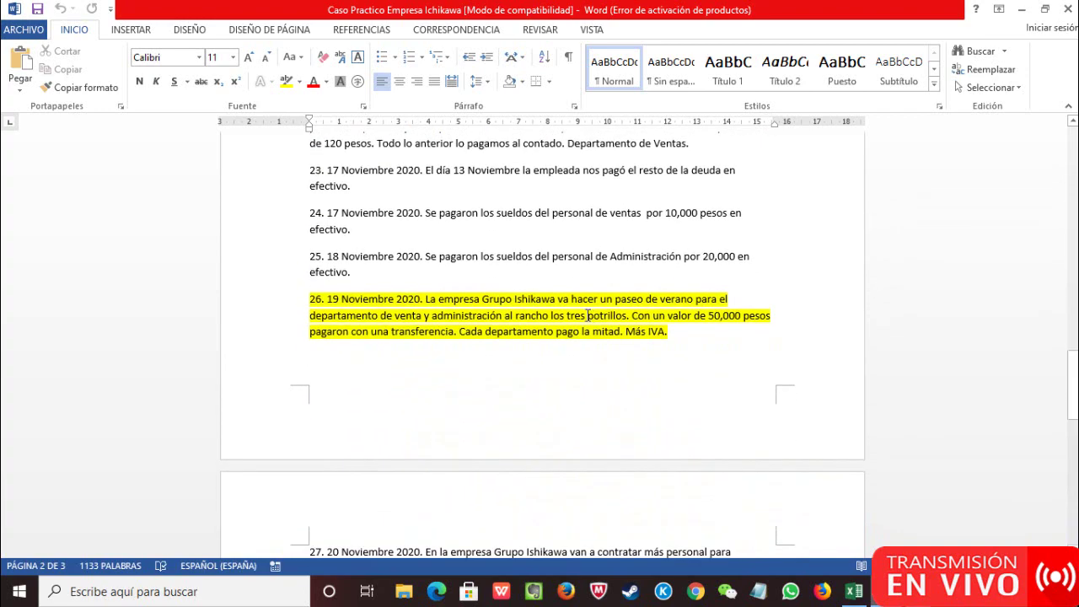
{"action": "scroll", "coordinate": [589, 316], "scroll_direction": "down", "scroll_amount": 3}
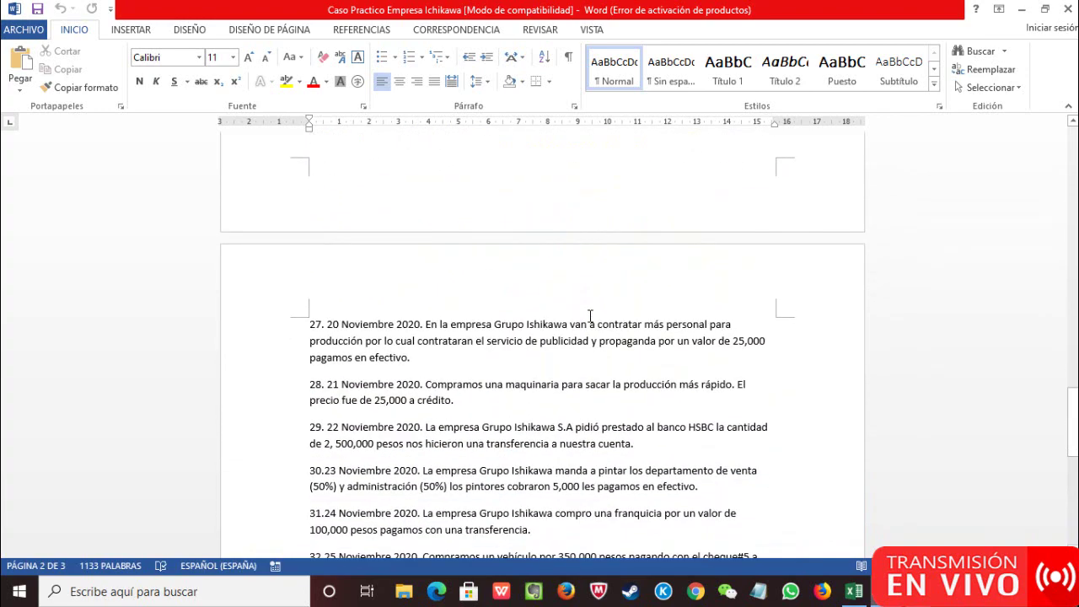
{"action": "scroll", "coordinate": [590, 316], "scroll_direction": "down", "scroll_amount": 5}
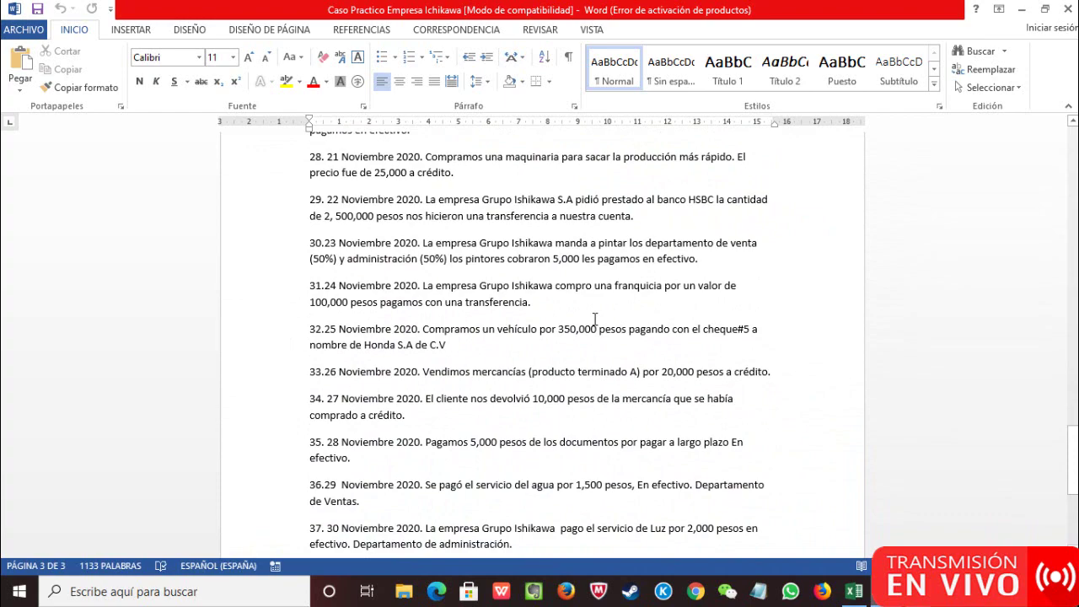
{"action": "scroll", "coordinate": [595, 319], "scroll_direction": "up", "scroll_amount": 2}
{"action": "scroll", "coordinate": [594, 318], "scroll_direction": "up", "scroll_amount": 6}
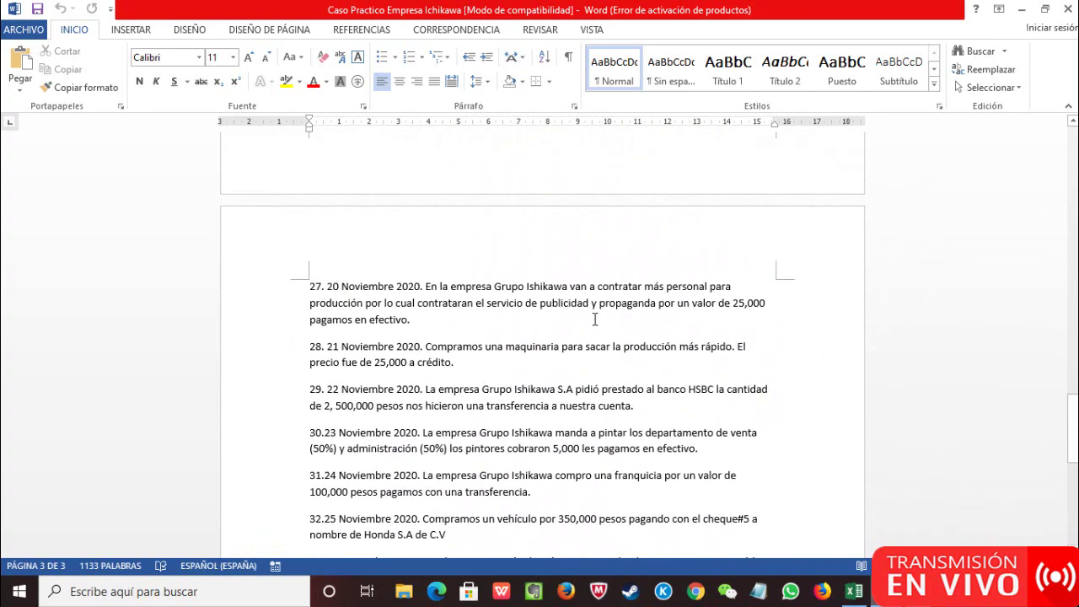
{"action": "scroll", "coordinate": [595, 318], "scroll_direction": "up", "scroll_amount": 7}
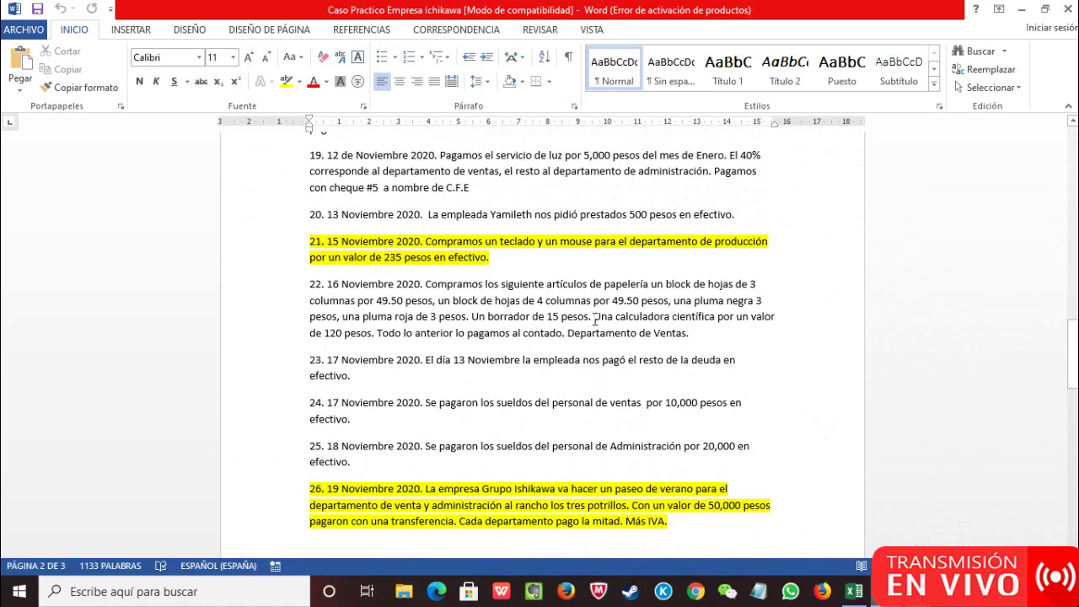
- Review the case transactions around highlighted items 10, 21 and 26, continuing through the November 20–28 entries and back
{"action": "scroll", "coordinate": [594, 318], "scroll_direction": "up", "scroll_amount": 18}
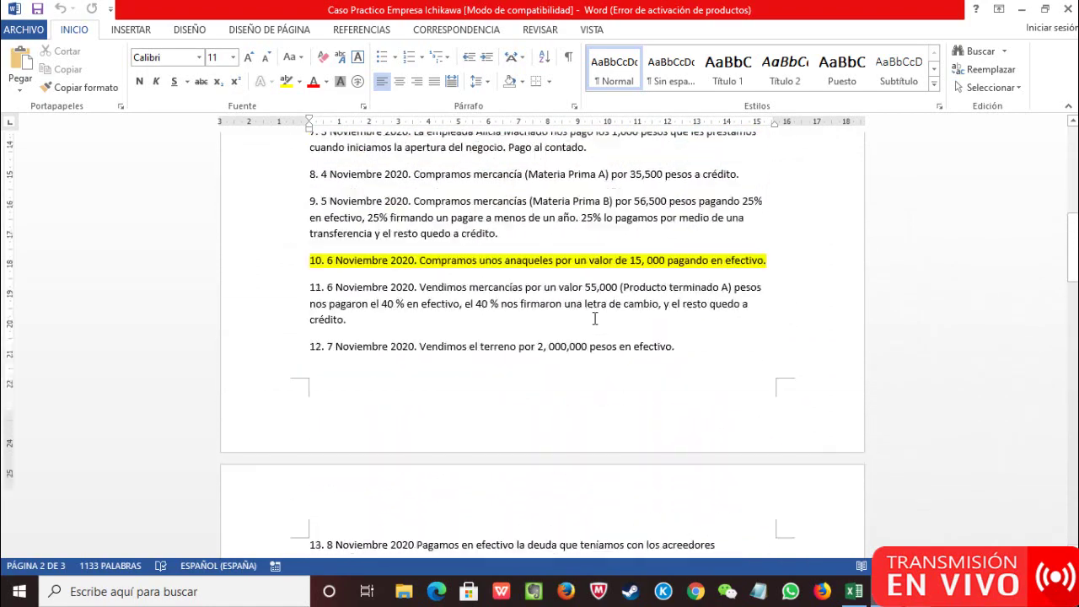
{"action": "scroll", "coordinate": [595, 318], "scroll_direction": "up", "scroll_amount": 1}
{"action": "scroll", "coordinate": [594, 318], "scroll_direction": "down", "scroll_amount": 6}
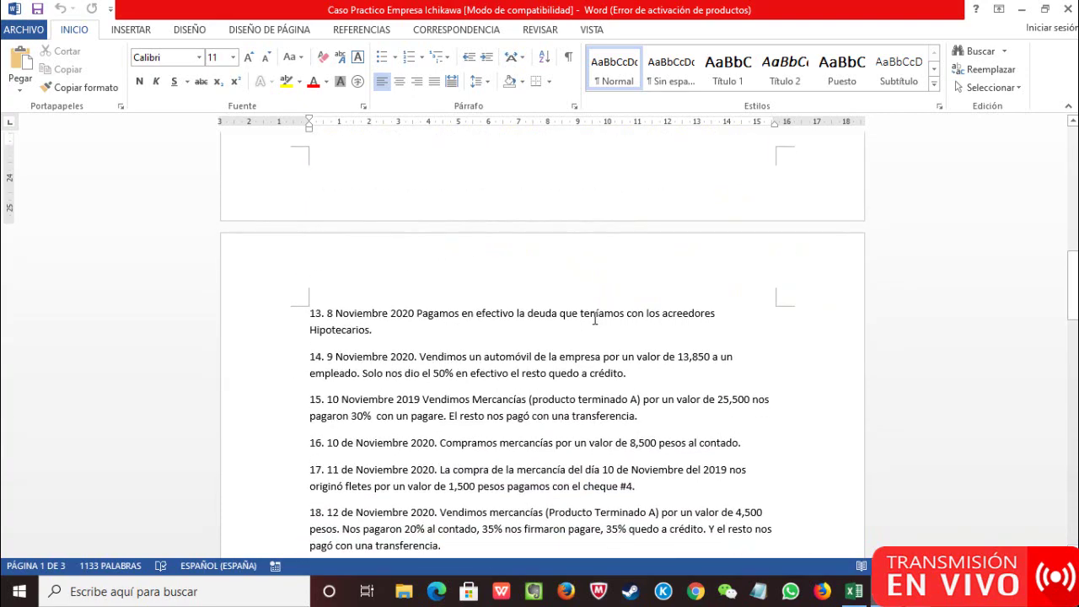
{"action": "scroll", "coordinate": [594, 319], "scroll_direction": "down", "scroll_amount": 11}
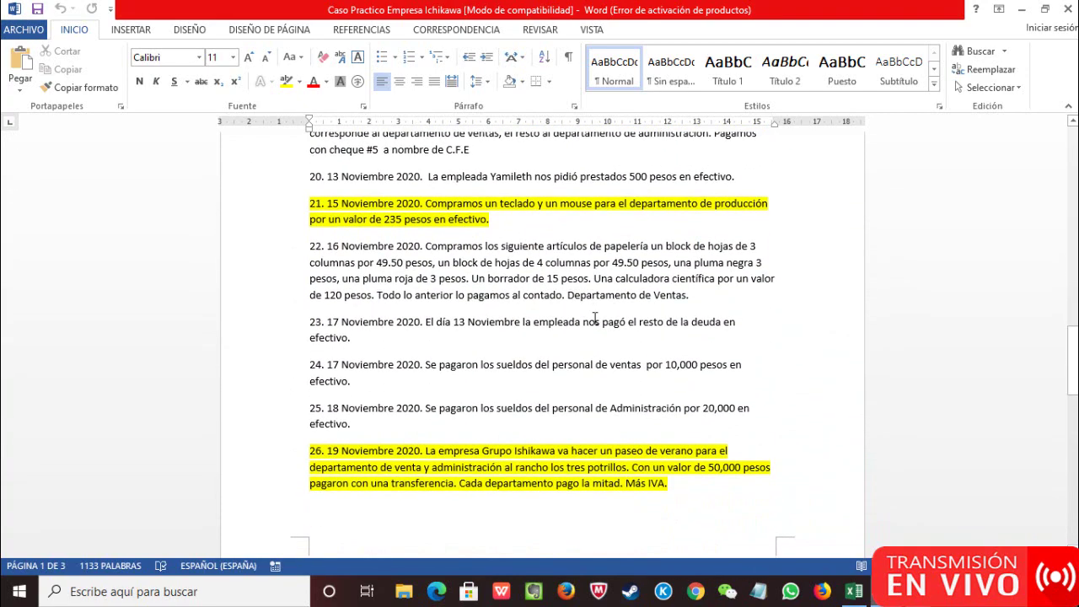
{"action": "scroll", "coordinate": [594, 318], "scroll_direction": "down", "scroll_amount": 11}
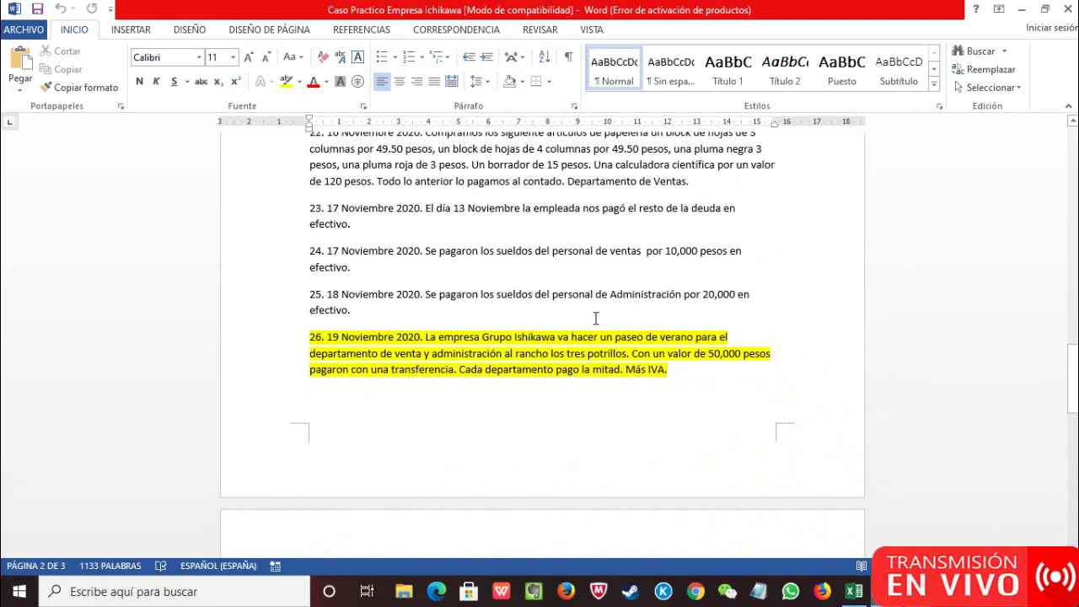
{"action": "scroll", "coordinate": [595, 319], "scroll_direction": "down", "scroll_amount": 1}
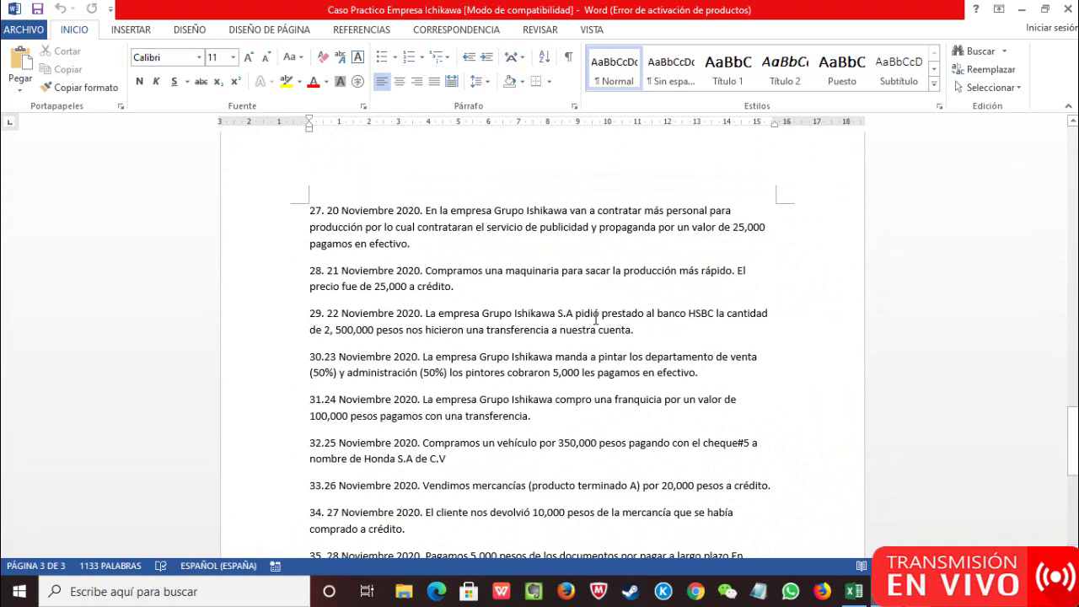
{"action": "scroll", "coordinate": [596, 319], "scroll_direction": "up", "scroll_amount": 12}
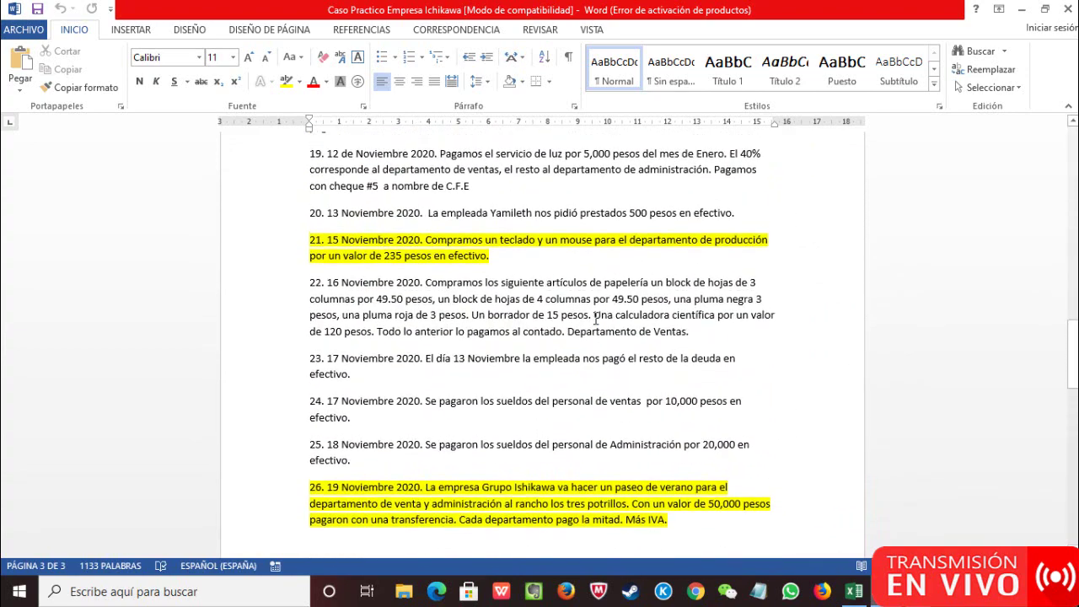
{"action": "scroll", "coordinate": [596, 318], "scroll_direction": "up", "scroll_amount": 7}
- Switch to the Excel workbook, commit the voucher's concept text and review its account entries in B67:G77
{"action": "left_click", "coordinate": [854, 591]}
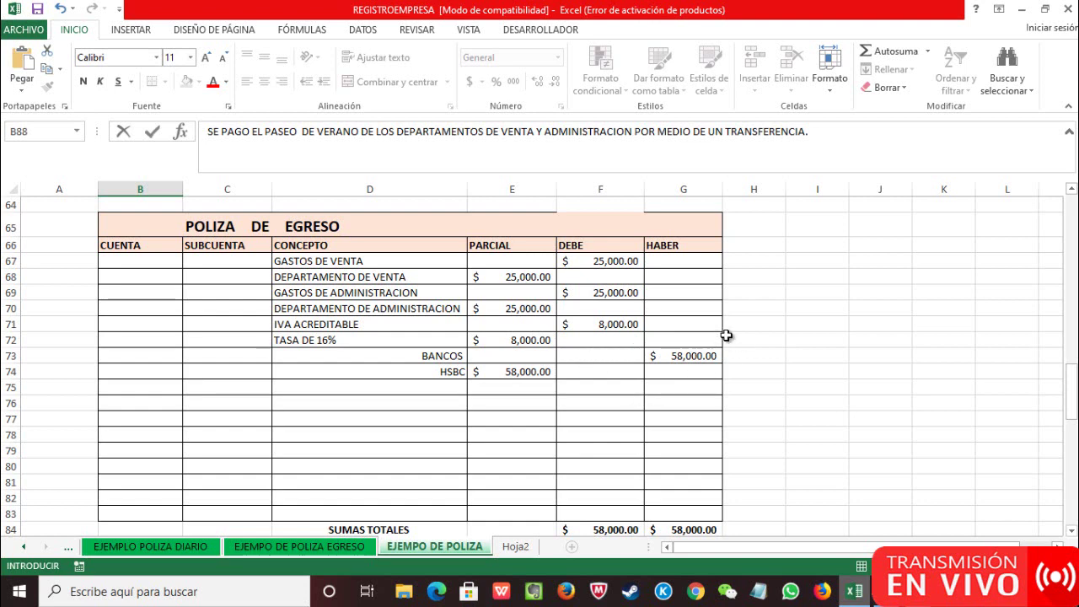
{"action": "left_click_drag", "start_coordinate": [154, 259], "coordinate": [693, 427]}
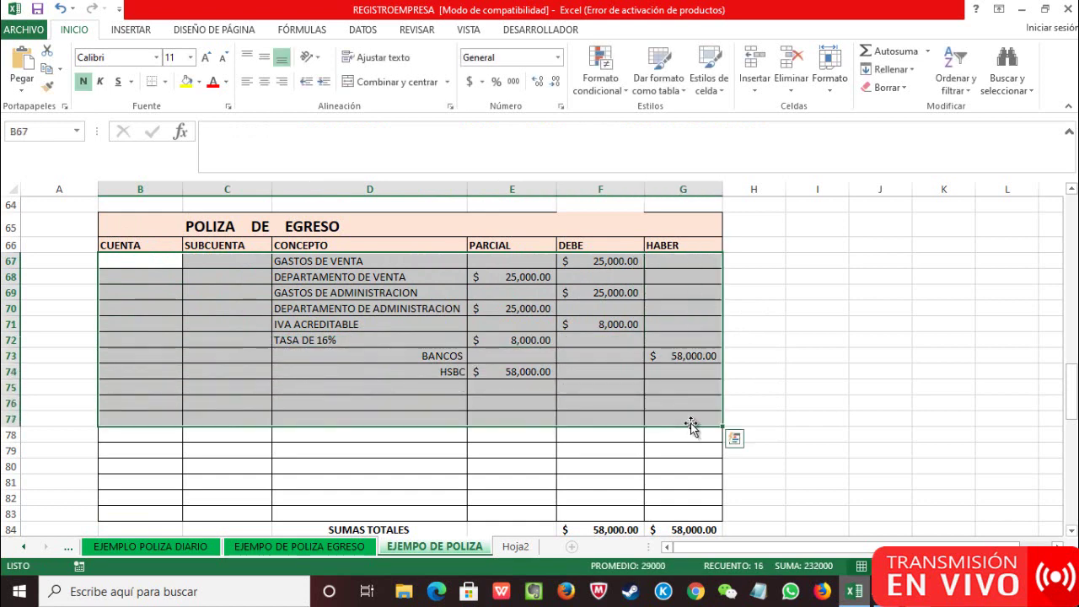
{"action": "left_click", "coordinate": [807, 303]}
{"action": "left_click", "coordinate": [809, 294]}
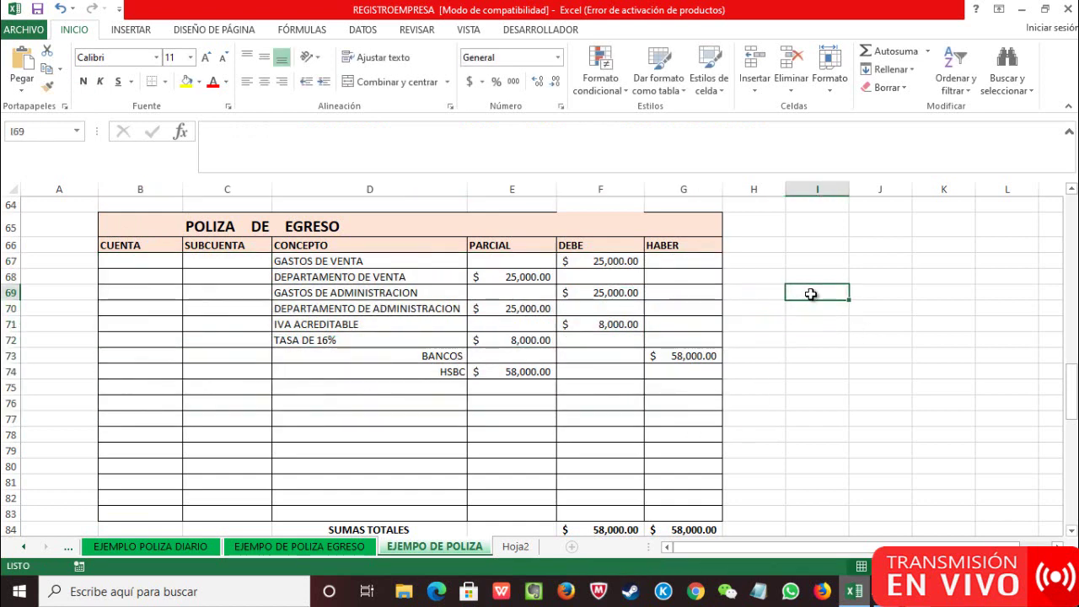